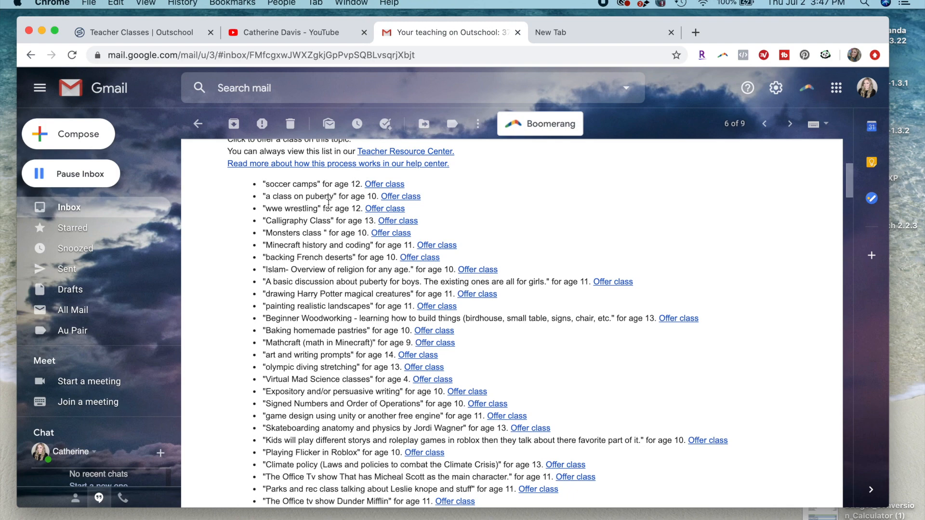
- Look through the new class topic requests from parents in the weekly Outschool email
{"action": "scroll", "coordinate": [321, 363], "scroll_direction": "down", "scroll_amount": 5}
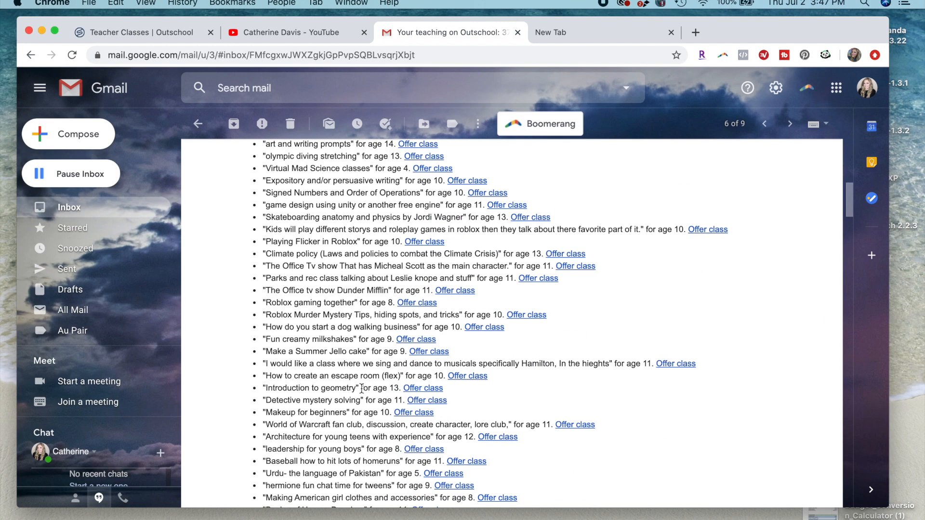
{"action": "scroll", "coordinate": [337, 376], "scroll_direction": "down", "scroll_amount": 3}
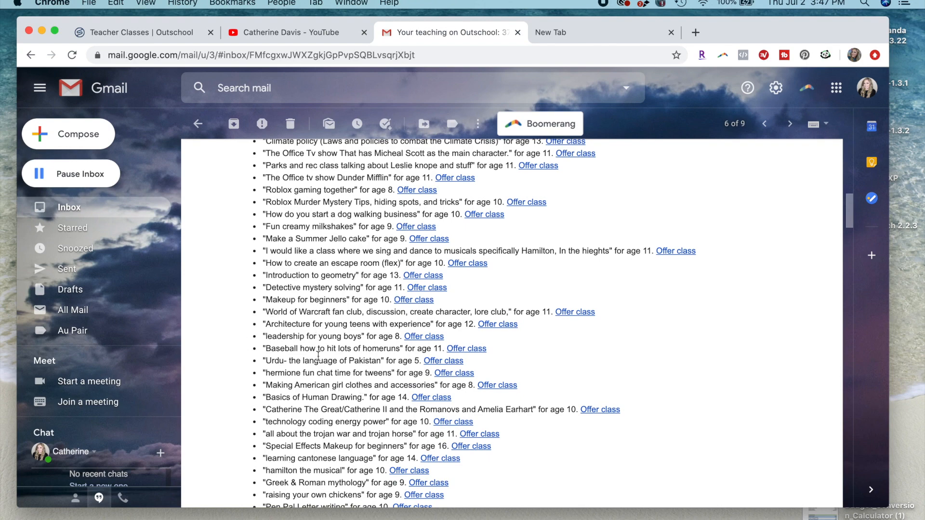
{"action": "scroll", "coordinate": [319, 357], "scroll_direction": "down", "scroll_amount": 3}
{"action": "scroll", "coordinate": [350, 379], "scroll_direction": "down", "scroll_amount": 5}
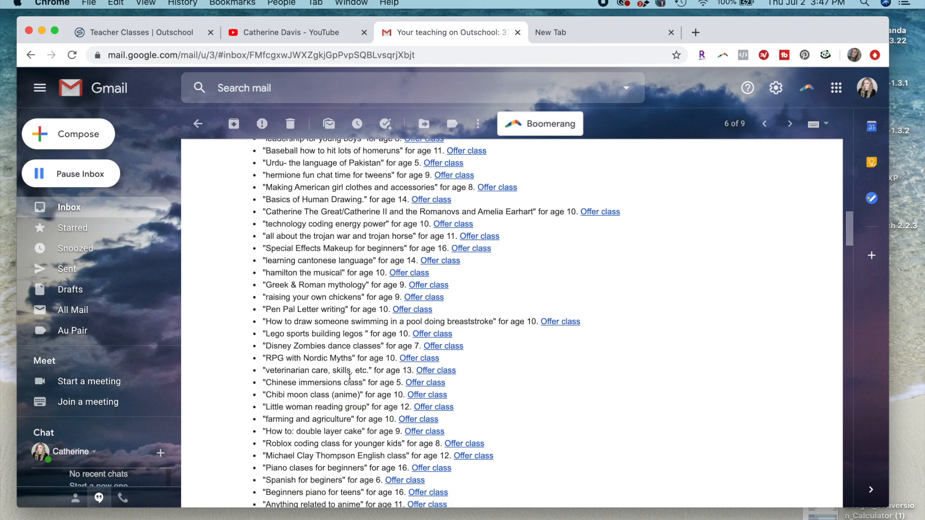
{"action": "scroll", "coordinate": [350, 379], "scroll_direction": "up", "scroll_amount": 10}
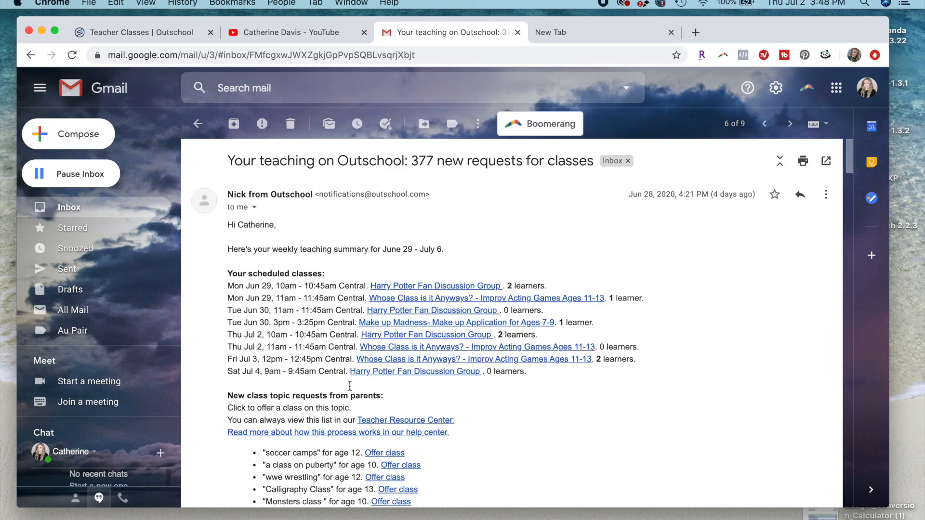
{"action": "scroll", "coordinate": [337, 400], "scroll_direction": "down", "scroll_amount": 5}
{"action": "scroll", "coordinate": [331, 417], "scroll_direction": "down", "scroll_amount": 4}
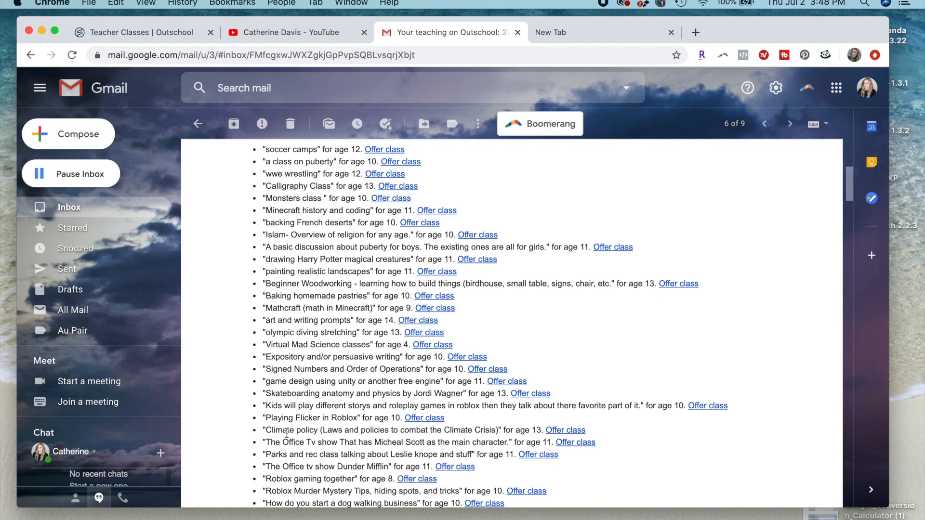
- Highlight the request "Parks and rec class talking about Leslie knope and stuff" and open its class offer form
{"action": "left_click_drag", "start_coordinate": [264, 455], "coordinate": [637, 463]}
{"action": "left_click", "coordinate": [638, 463]}
{"action": "triple_click", "coordinate": [629, 451]}
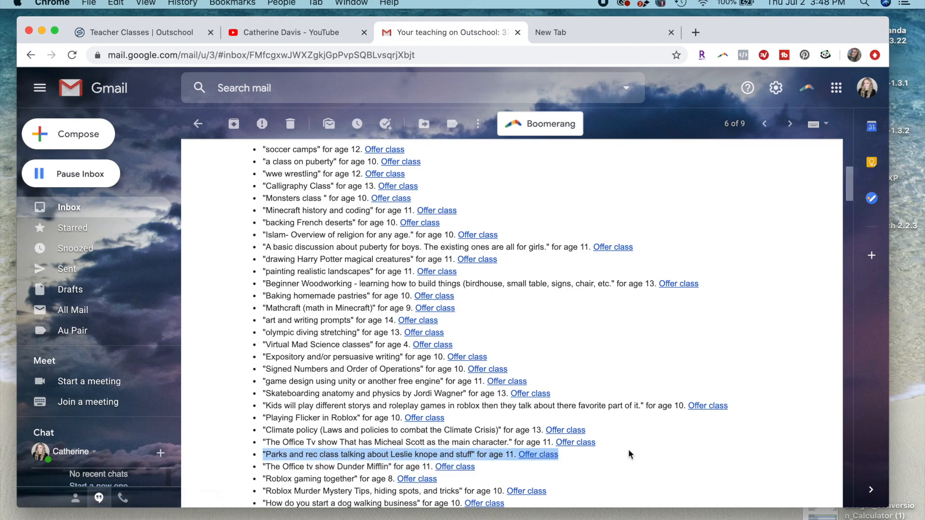
{"action": "left_click", "coordinate": [532, 457]}
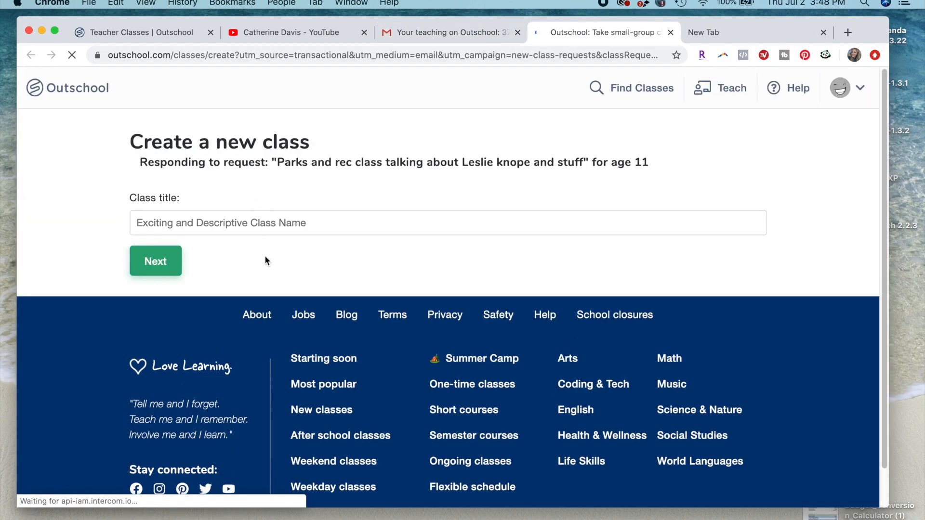
- Enter "Parks and Rec Fan Discussion Group" as the title of the new class
{"action": "left_click", "coordinate": [434, 218]}
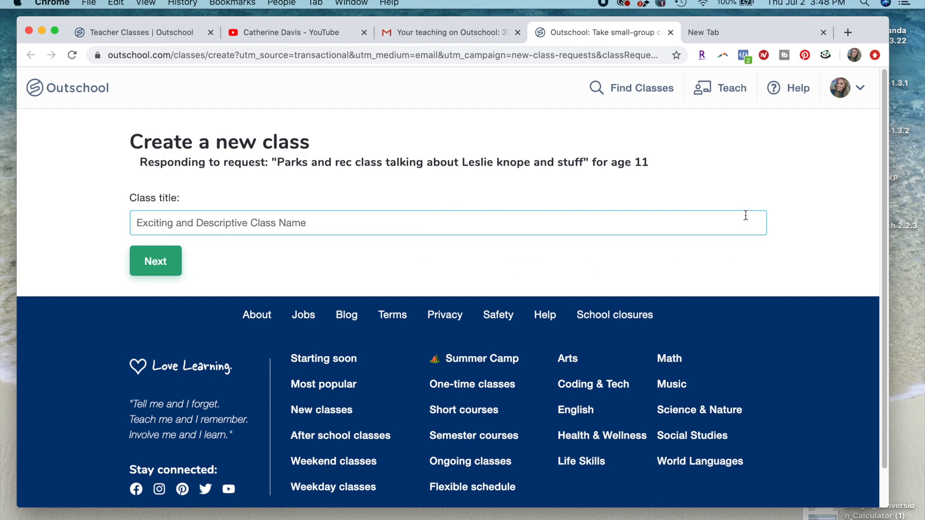
{"action": "type", "text": "Parks "}
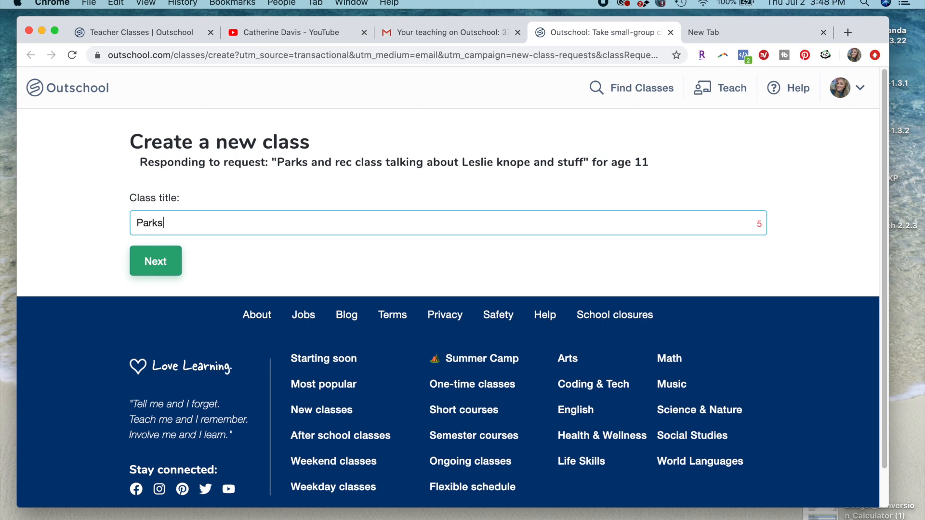
{"action": "type", "text": "&"}
{"action": "key", "text": "BackSpace"}
{"action": "key", "text": "BackSpace"}
{"action": "type", "text": "and Rec "}
{"action": "type", "text": "Dis"}
{"action": "key", "text": "BackSpace"}
{"action": "key", "text": "BackSpace"}
{"action": "key", "text": "BackSpace"}
{"action": "type", "text": "Fan Discussion Group"}
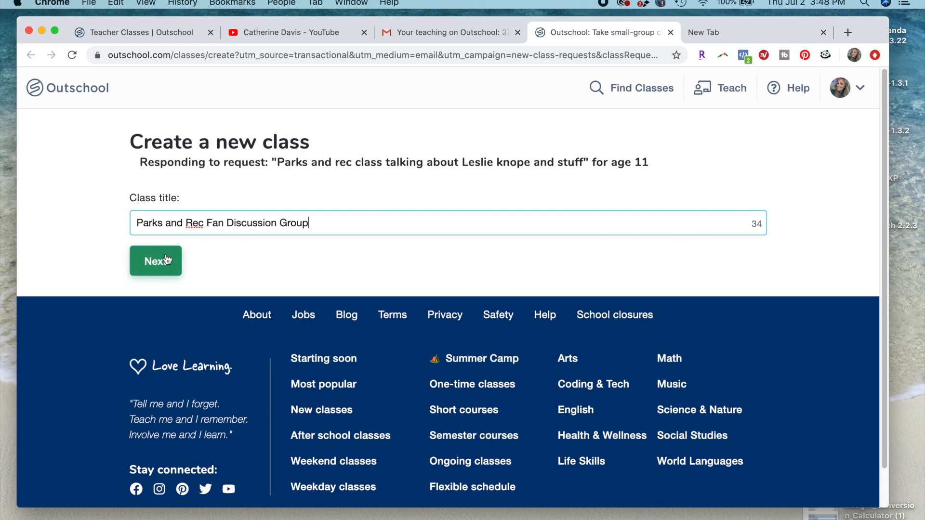
{"action": "left_click_drag", "start_coordinate": [133, 220], "coordinate": [203, 223]}
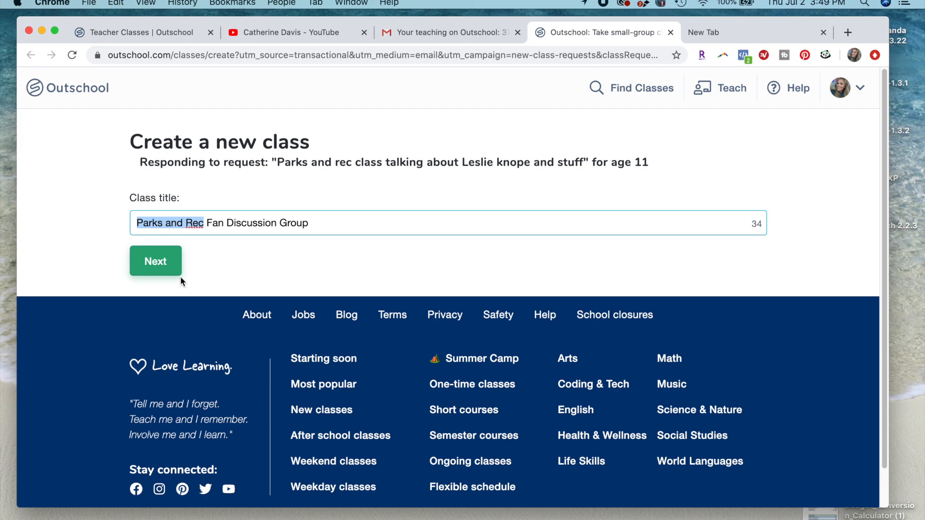
{"action": "left_click_drag", "start_coordinate": [137, 223], "coordinate": [339, 223]}
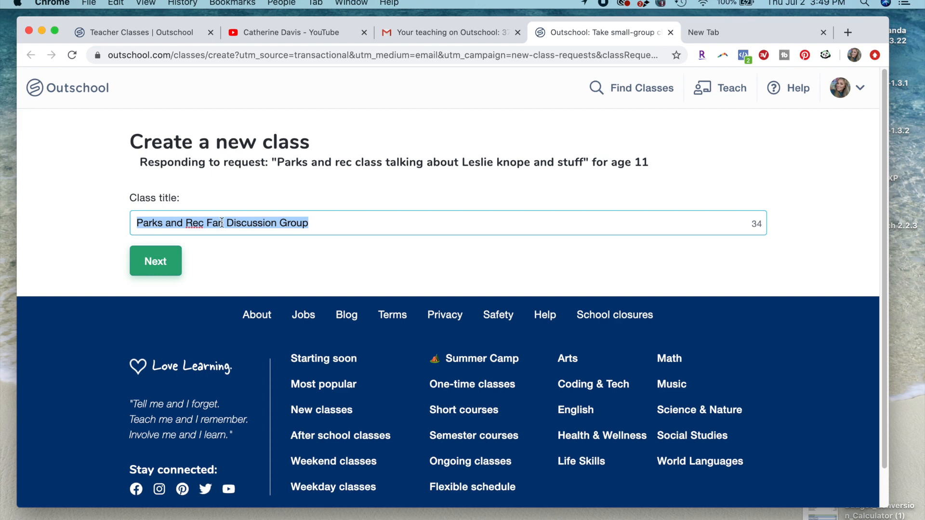
{"action": "left_click", "coordinate": [319, 224]}
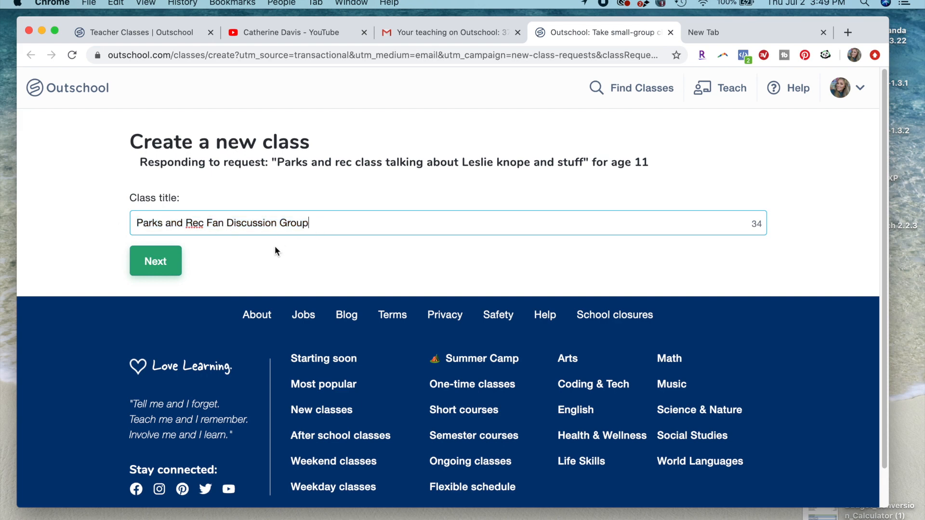
{"action": "left_click_drag", "start_coordinate": [143, 224], "coordinate": [193, 223]}
{"action": "left_click", "coordinate": [208, 224]}
{"action": "left_click", "coordinate": [337, 230]}
{"action": "left_click_drag", "start_coordinate": [136, 223], "coordinate": [337, 222]}
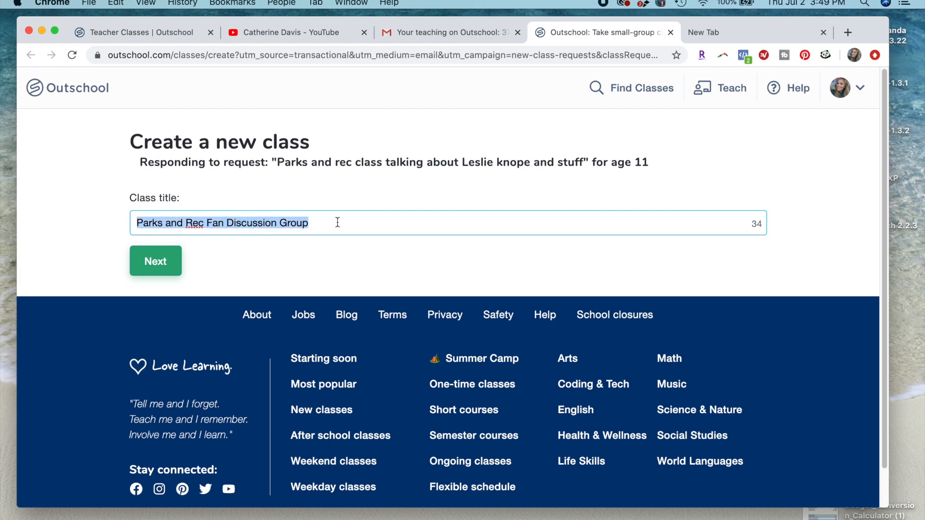
{"action": "left_click", "coordinate": [260, 264]}
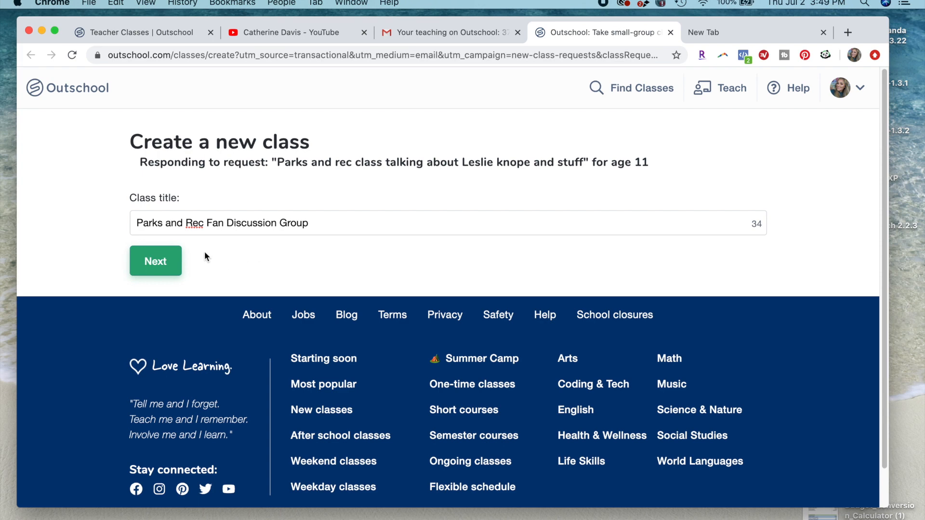
- Create the class with the entered title and look over the Basics fields down to the course types
{"action": "left_click", "coordinate": [159, 261]}
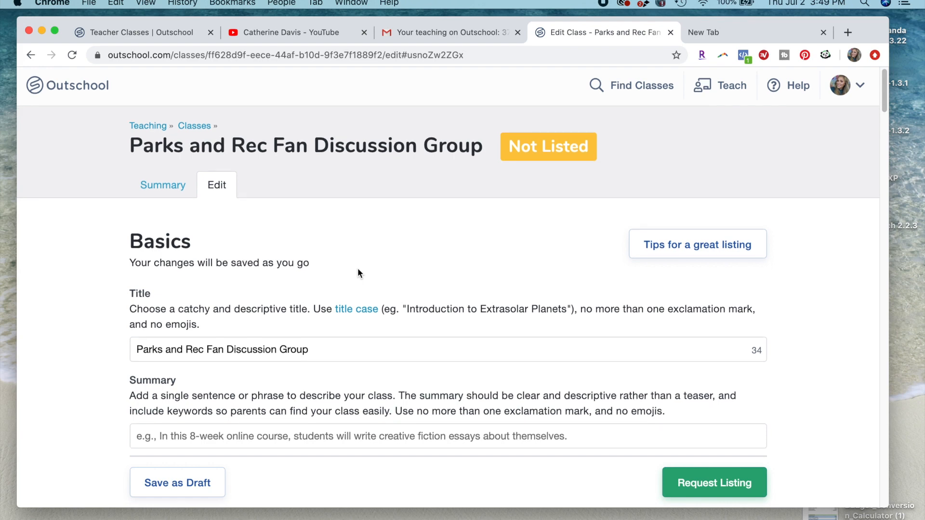
{"action": "scroll", "coordinate": [358, 268], "scroll_direction": "down", "scroll_amount": 3}
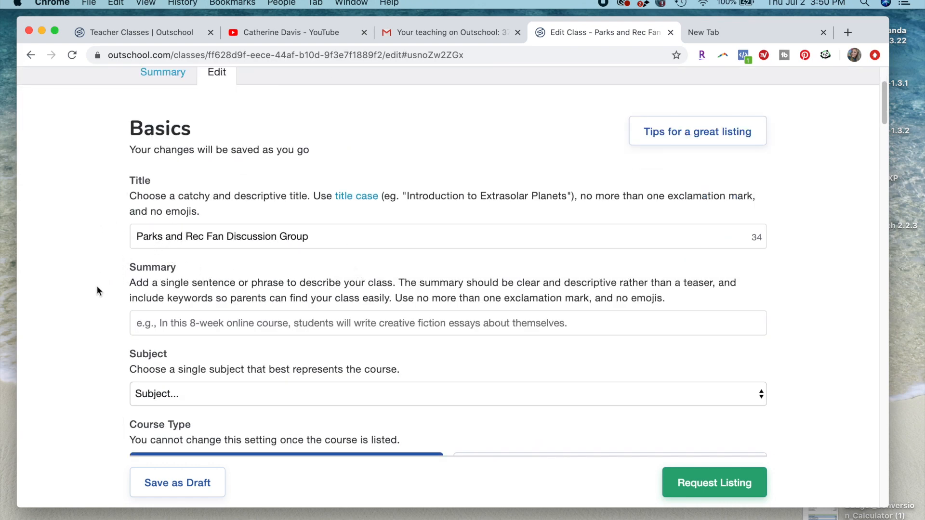
{"action": "scroll", "coordinate": [141, 321], "scroll_direction": "down", "scroll_amount": 1}
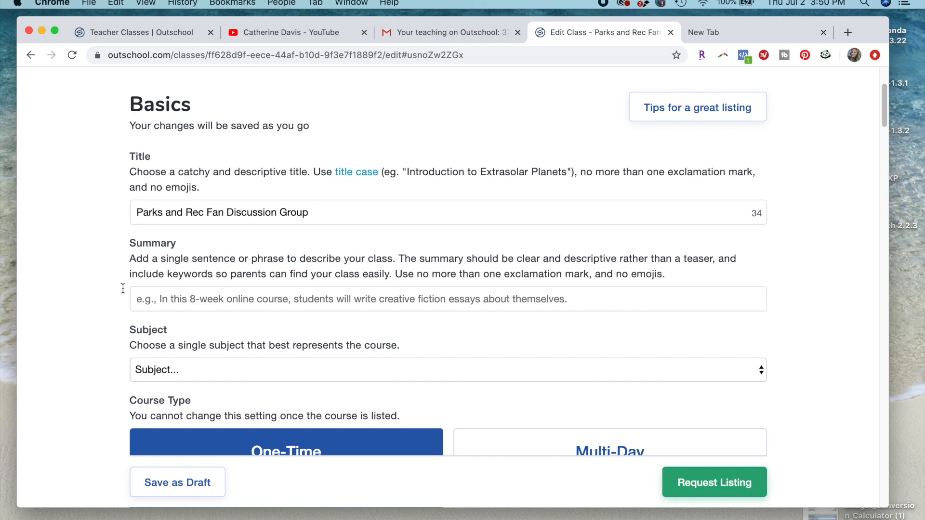
{"action": "scroll", "coordinate": [298, 378], "scroll_direction": "down", "scroll_amount": 5}
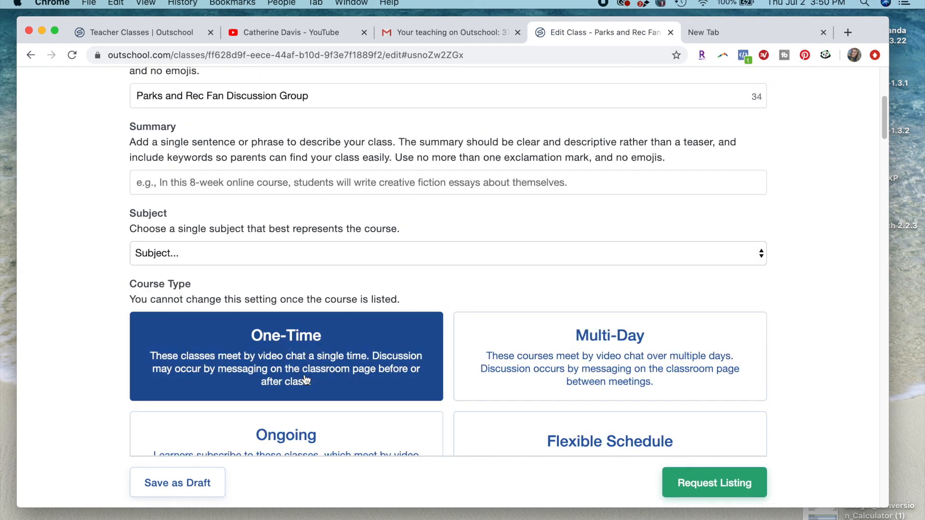
{"action": "scroll", "coordinate": [304, 380], "scroll_direction": "up", "scroll_amount": 6}
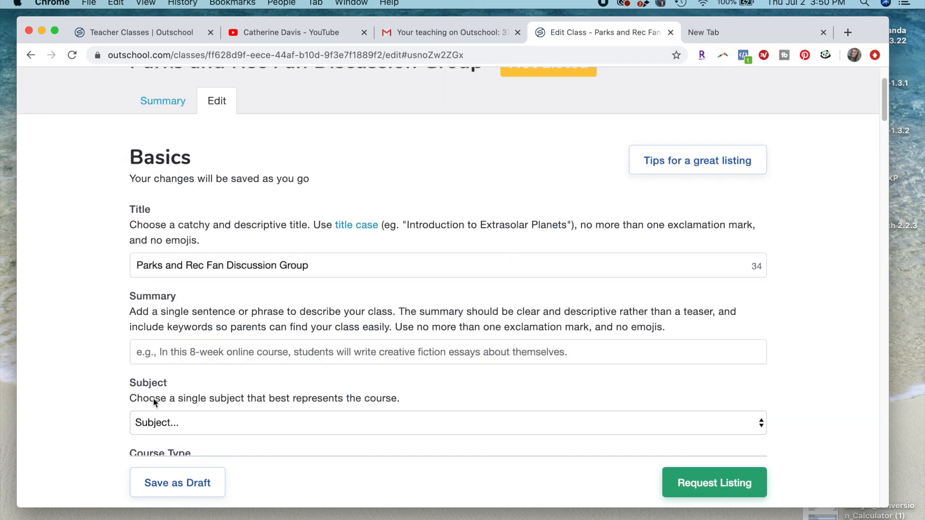
{"action": "scroll", "coordinate": [409, 367], "scroll_direction": "down", "scroll_amount": 5}
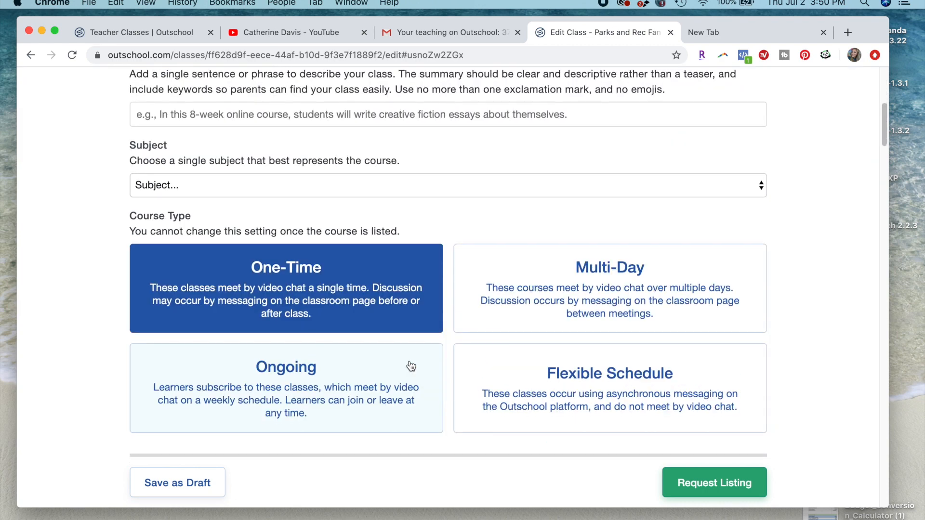
{"action": "scroll", "coordinate": [410, 367], "scroll_direction": "down", "scroll_amount": 1}
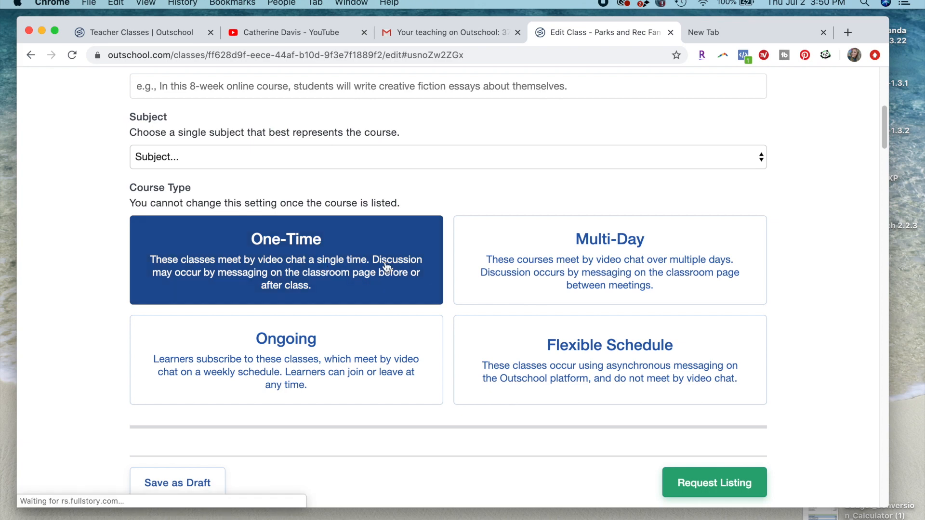
- Try the Multi-Day, Ongoing and Flexible Schedule course types, and set the selection back to One-Time
{"action": "left_click", "coordinate": [537, 270]}
{"action": "left_click", "coordinate": [405, 357]}
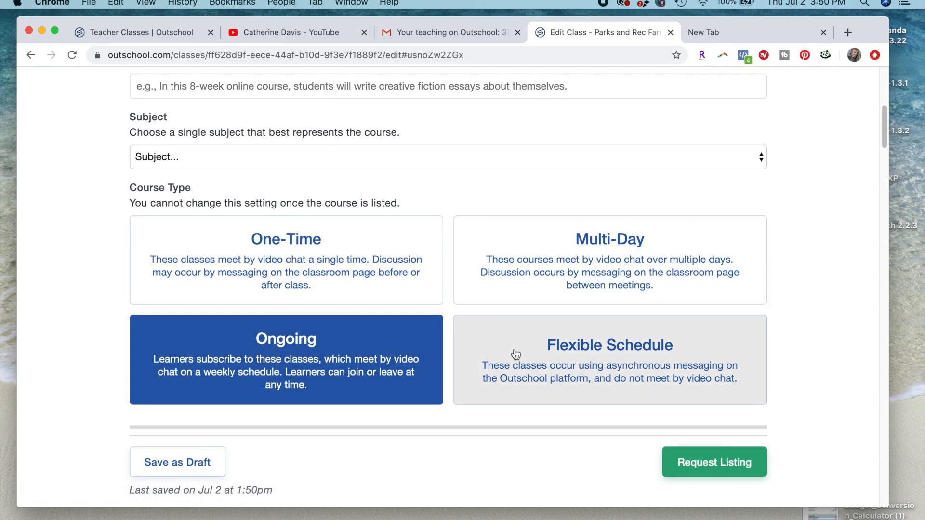
{"action": "left_click", "coordinate": [516, 355]}
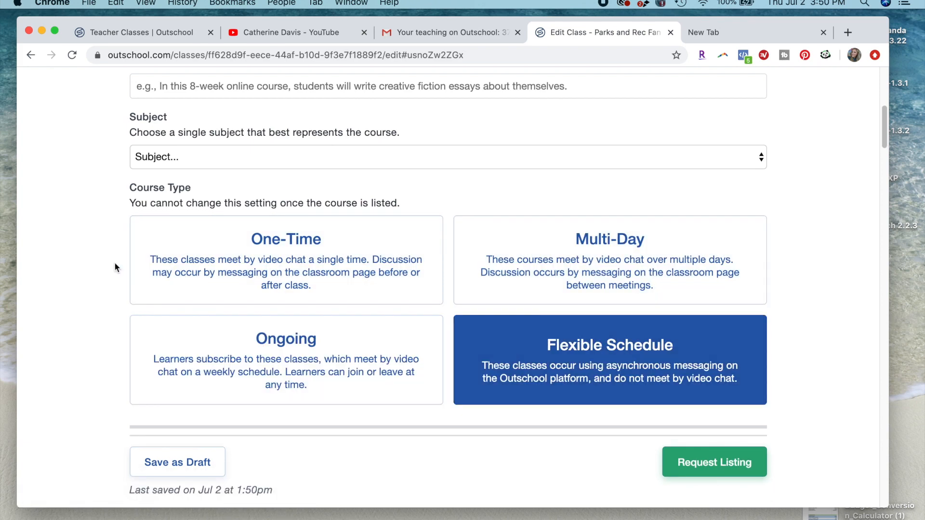
{"action": "left_click", "coordinate": [147, 250]}
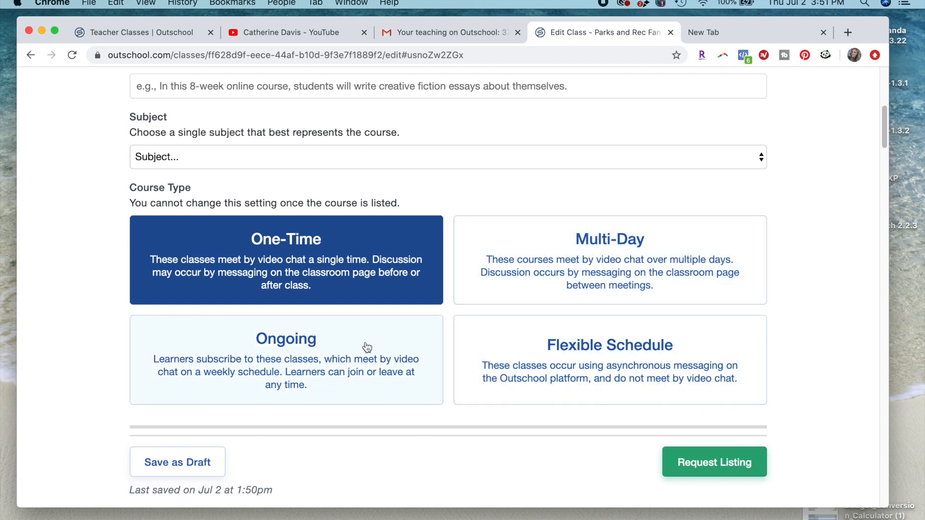
{"action": "left_click", "coordinate": [393, 345]}
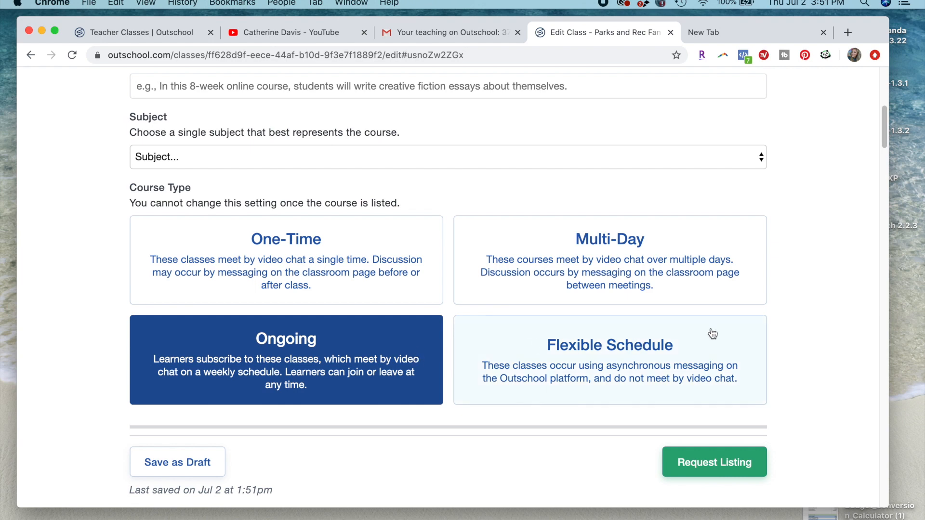
{"action": "left_click", "coordinate": [715, 348]}
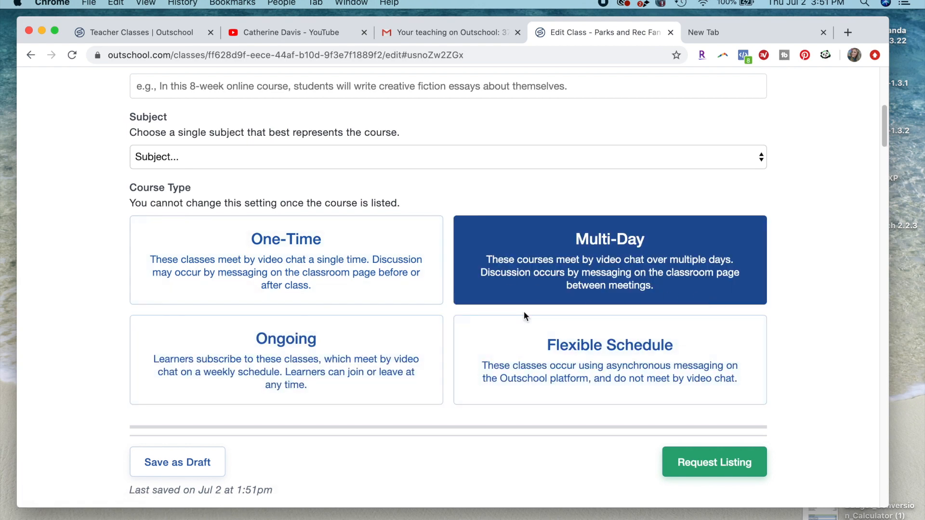
{"action": "left_click", "coordinate": [292, 278]}
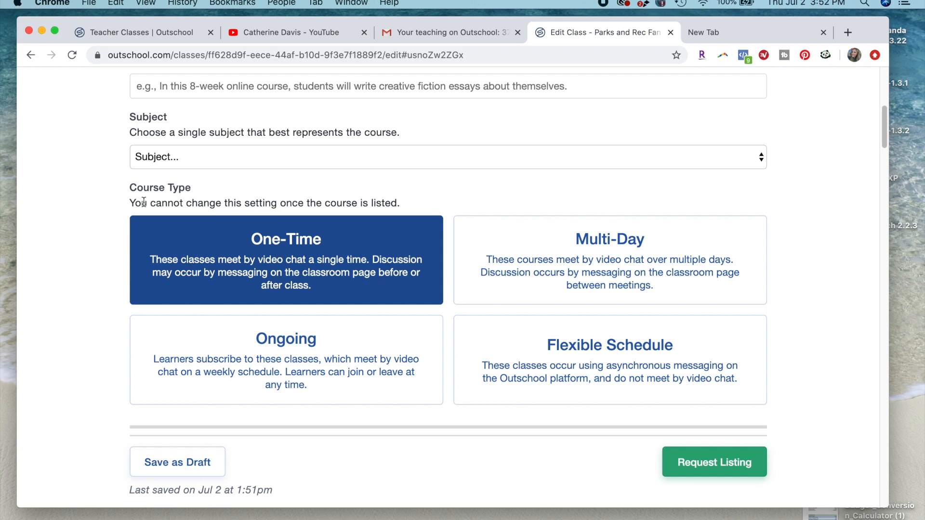
- Add "[Ages 11-13]" to the class title and write a summary about discussing Parks and Rec characters, episodes and moments plus trivia questions
{"action": "scroll", "coordinate": [404, 217], "scroll_direction": "up", "scroll_amount": 5}
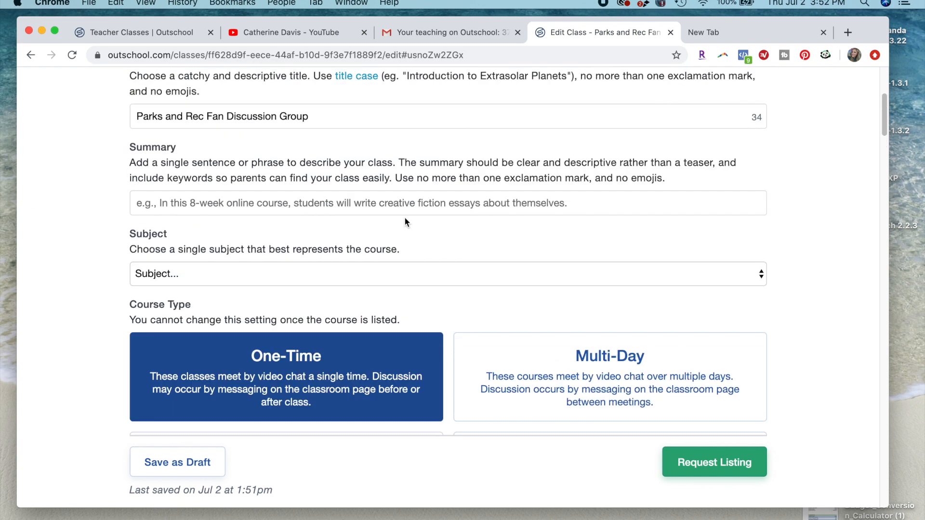
{"action": "scroll", "coordinate": [239, 165], "scroll_direction": "up", "scroll_amount": 3}
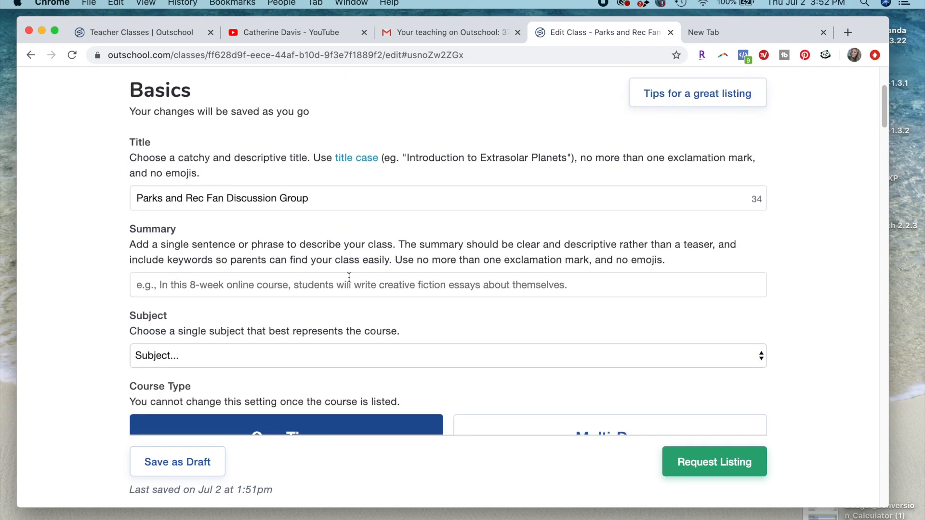
{"action": "scroll", "coordinate": [350, 276], "scroll_direction": "down", "scroll_amount": 15}
{"action": "scroll", "coordinate": [349, 276], "scroll_direction": "up", "scroll_amount": 14}
{"action": "scroll", "coordinate": [351, 277], "scroll_direction": "up", "scroll_amount": 4}
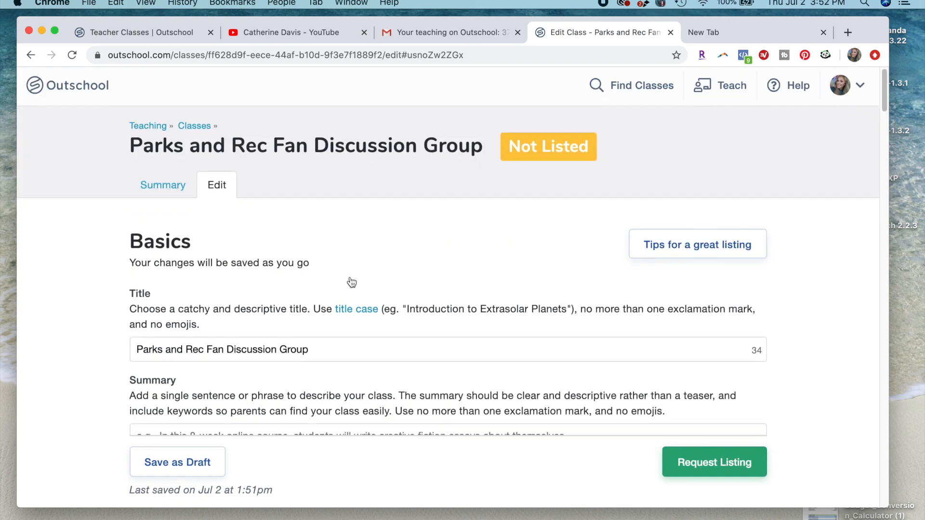
{"action": "scroll", "coordinate": [350, 278], "scroll_direction": "down", "scroll_amount": 5}
{"action": "scroll", "coordinate": [350, 277], "scroll_direction": "up", "scroll_amount": 3}
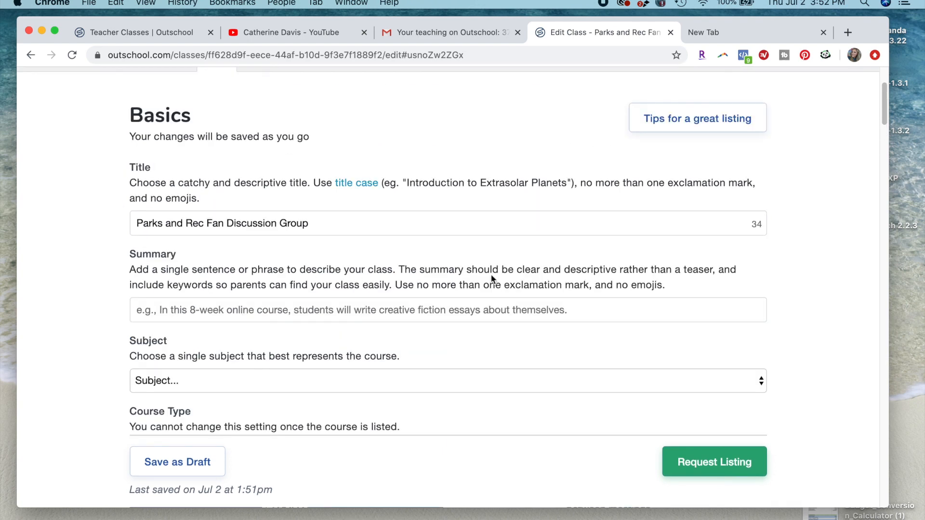
{"action": "left_click", "coordinate": [669, 288]}
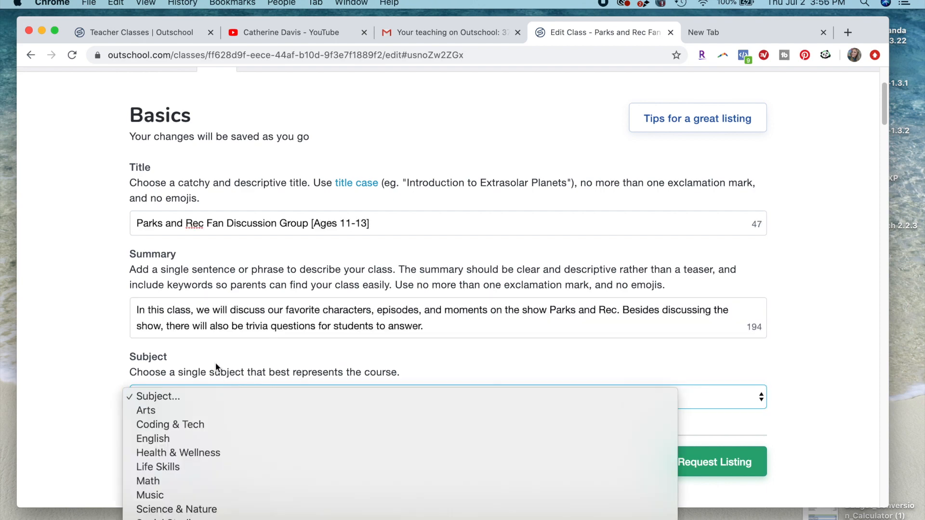
{"action": "left_click", "coordinate": [215, 367]}
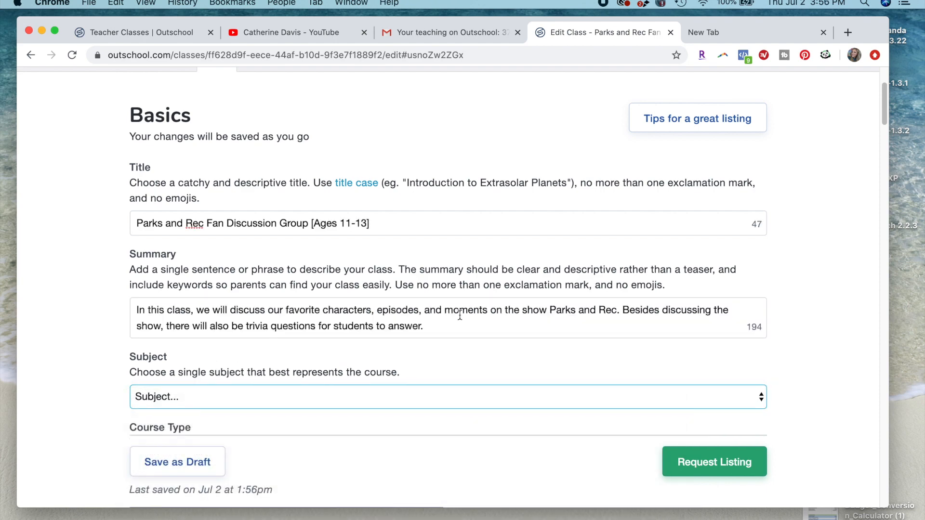
{"action": "left_click_drag", "start_coordinate": [436, 323], "coordinate": [393, 311]}
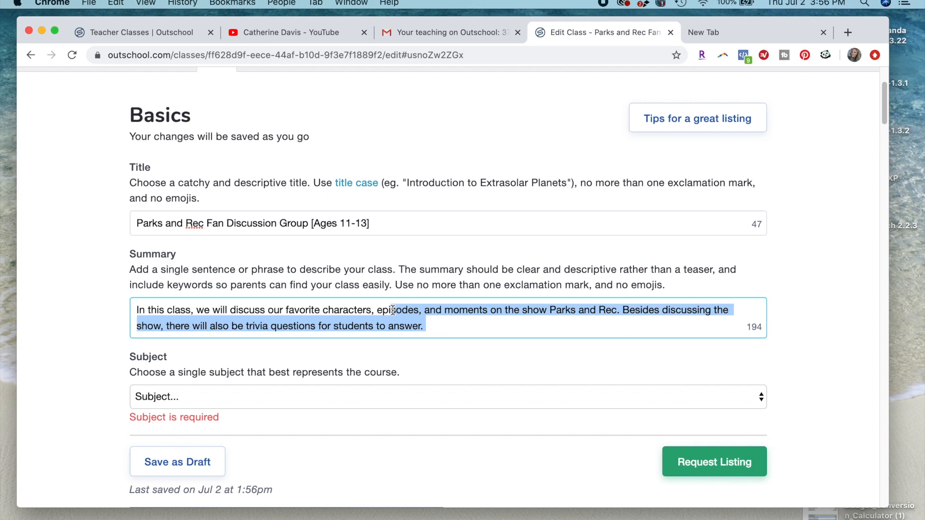
- Set the class subject to Arts and check the other subject options
{"action": "left_click", "coordinate": [430, 326]}
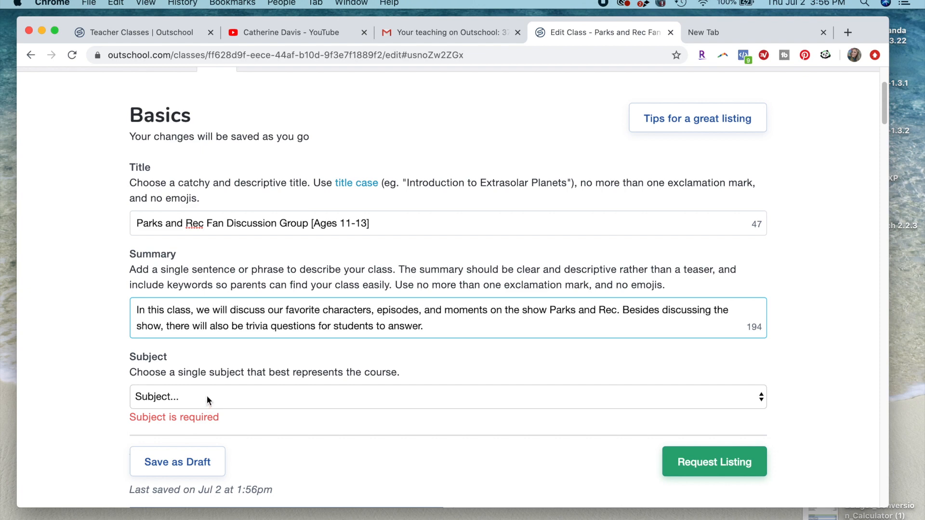
{"action": "left_click", "coordinate": [161, 395]}
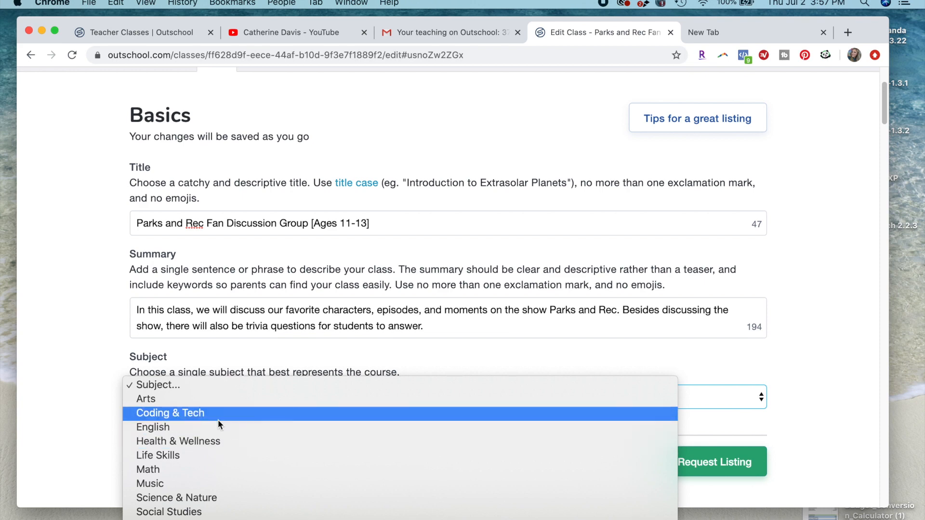
{"action": "left_click", "coordinate": [218, 401]}
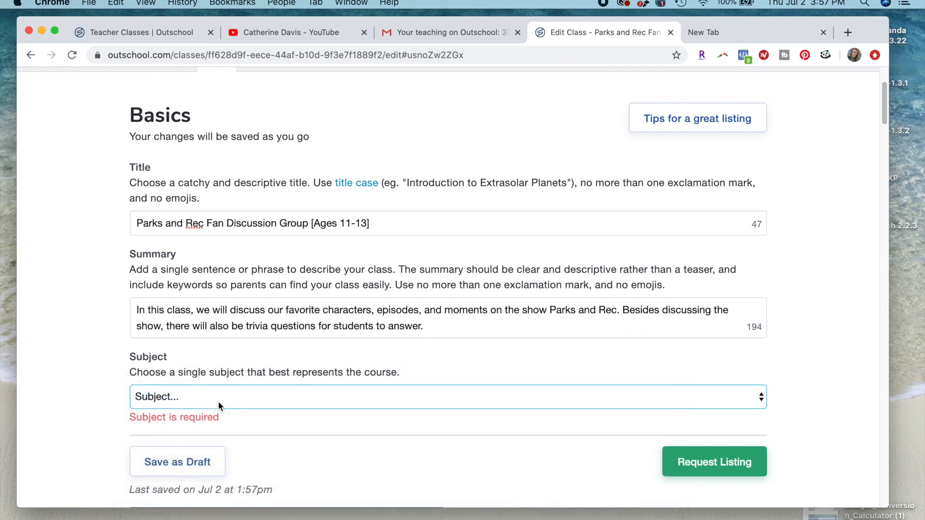
{"action": "scroll", "coordinate": [218, 401], "scroll_direction": "down", "scroll_amount": 1}
{"action": "left_click", "coordinate": [216, 346]}
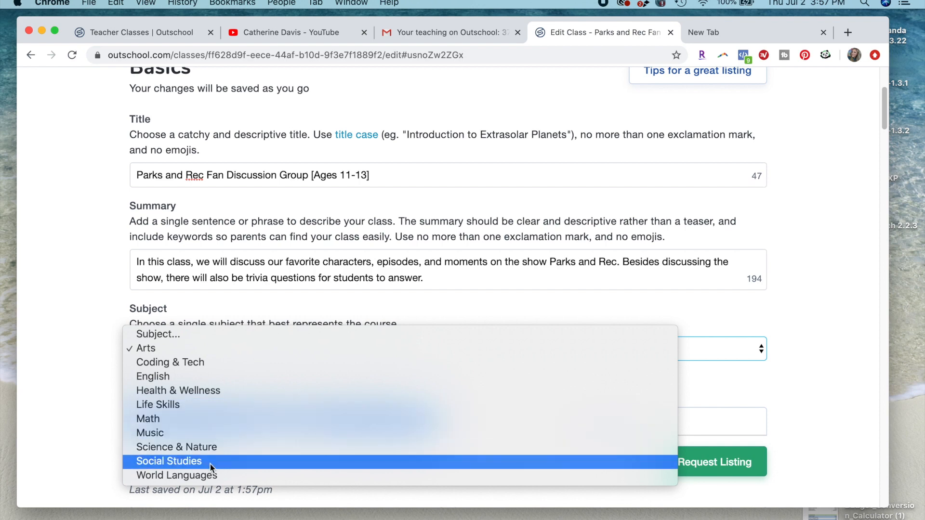
{"action": "left_click", "coordinate": [233, 356]}
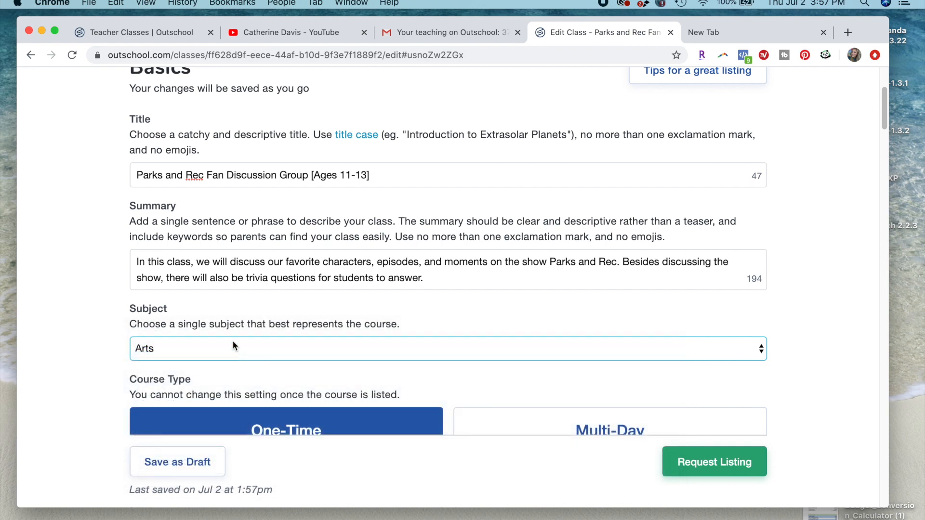
{"action": "left_click", "coordinate": [234, 347]}
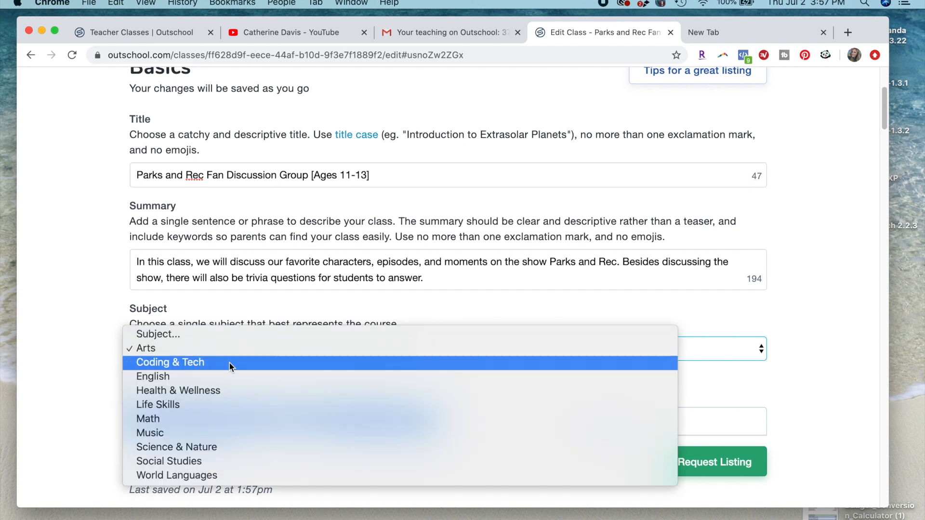
{"action": "left_click", "coordinate": [245, 243]}
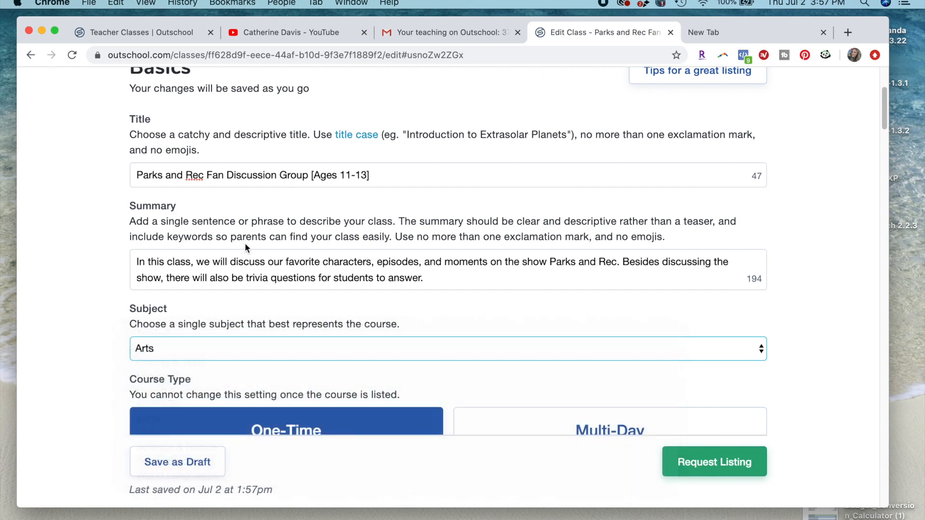
- Review the age range in the title, the course types, and the cover image and optional video guidance
{"action": "left_click_drag", "start_coordinate": [377, 172], "coordinate": [320, 163]}
{"action": "left_click", "coordinate": [311, 175]}
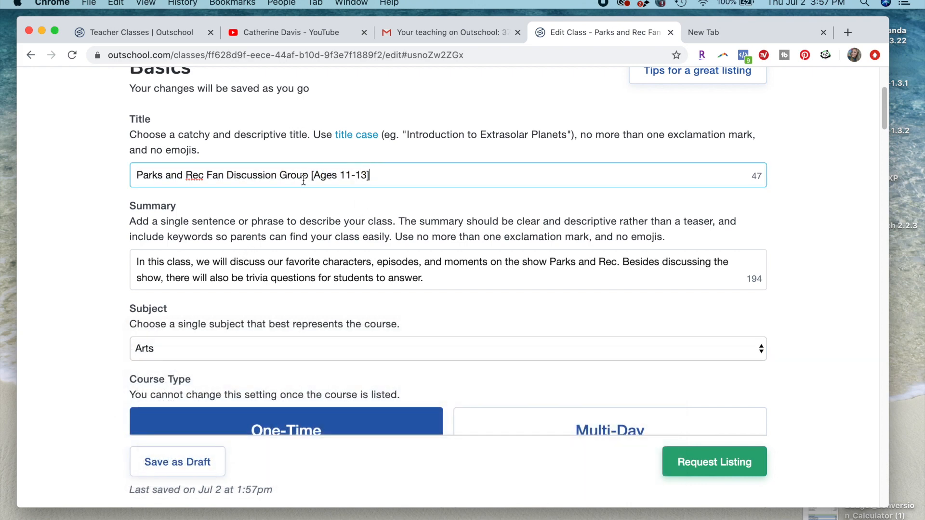
{"action": "key", "text": "super+shift+Right"}
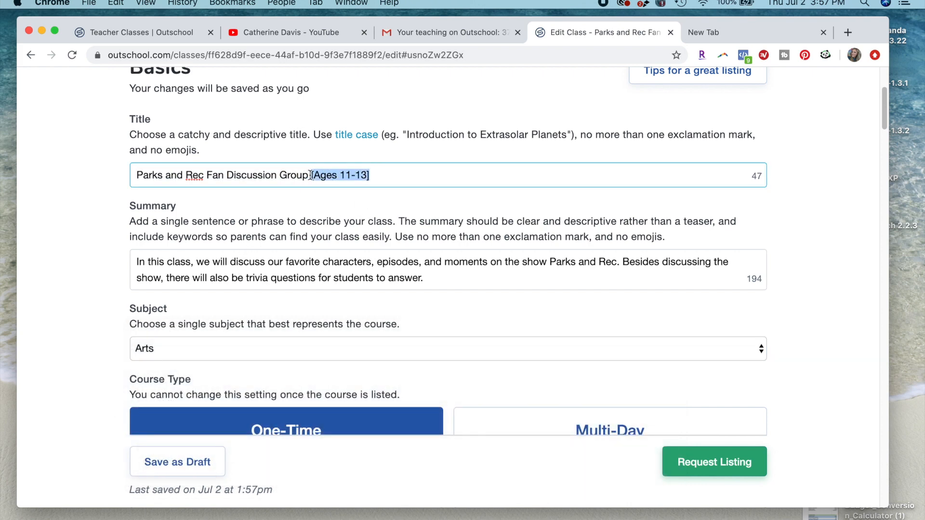
{"action": "left_click_drag", "start_coordinate": [310, 175], "coordinate": [376, 173]}
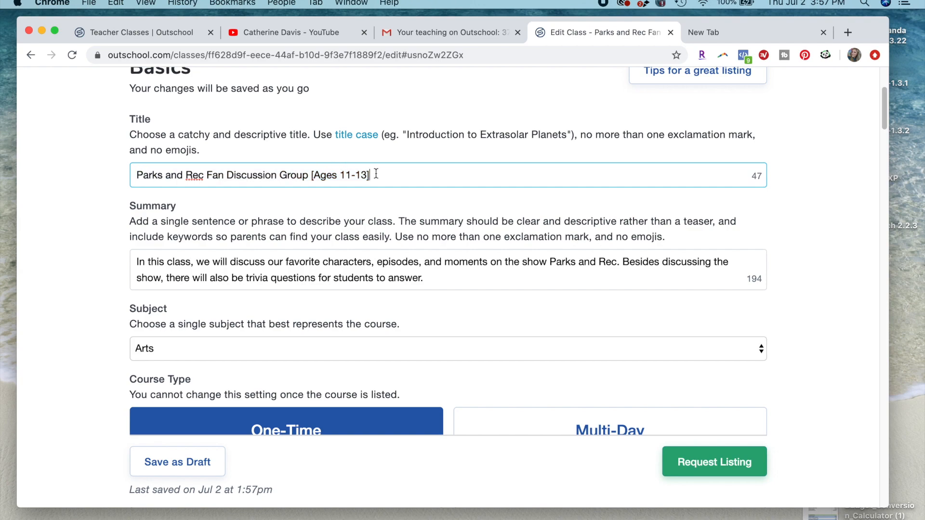
{"action": "left_click", "coordinate": [305, 229]}
{"action": "scroll", "coordinate": [310, 218], "scroll_direction": "down", "scroll_amount": 6}
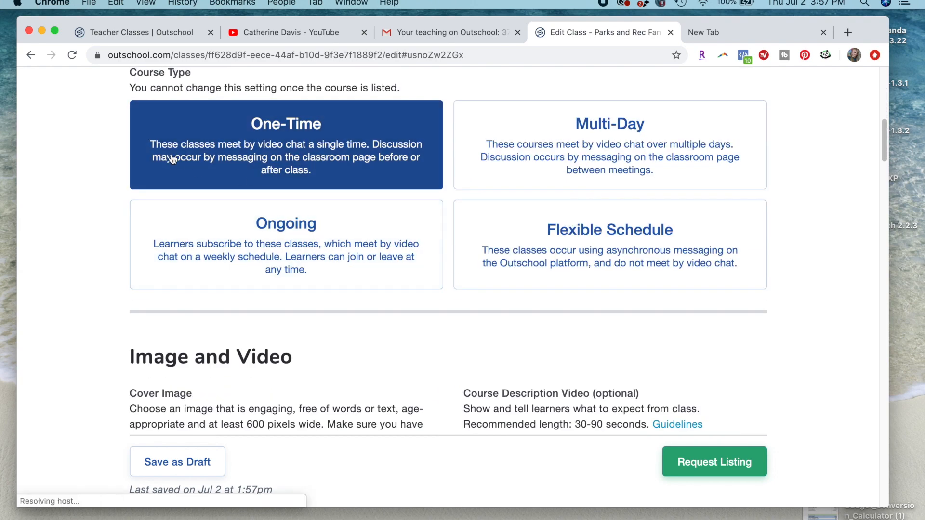
{"action": "scroll", "coordinate": [173, 159], "scroll_direction": "up", "scroll_amount": 2}
{"action": "scroll", "coordinate": [172, 157], "scroll_direction": "down", "scroll_amount": 5}
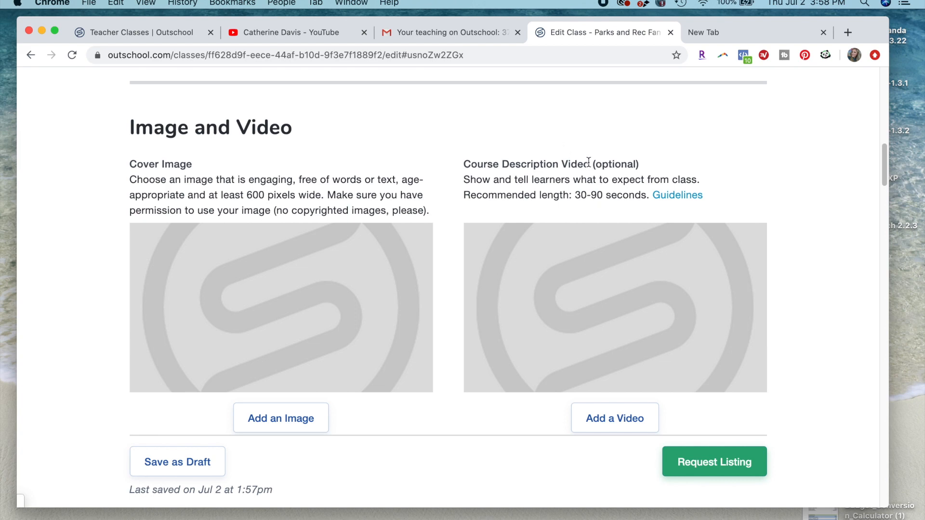
{"action": "left_click_drag", "start_coordinate": [591, 164], "coordinate": [632, 174]}
{"action": "scroll", "coordinate": [563, 243], "scroll_direction": "down", "scroll_amount": 4}
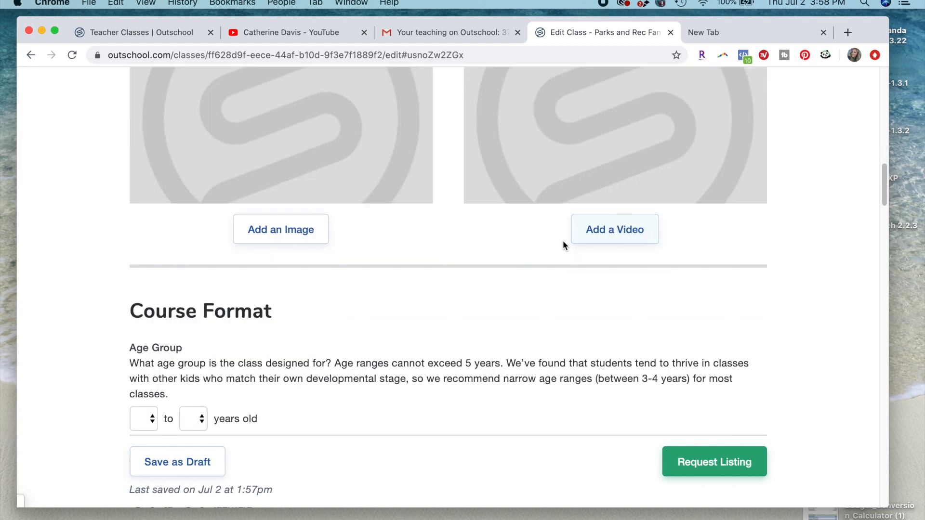
- Set the age group in Course Format to 11 to 13 years old
{"action": "scroll", "coordinate": [423, 248], "scroll_direction": "down", "scroll_amount": 4}
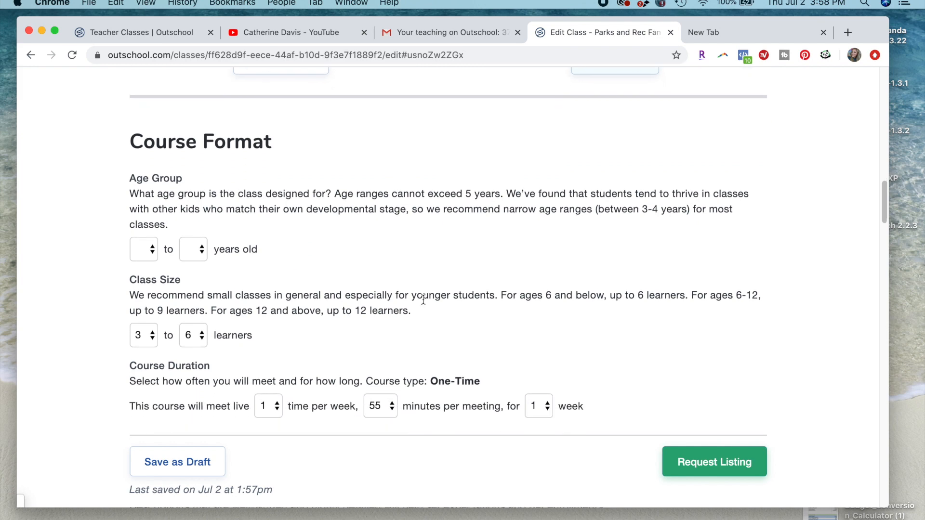
{"action": "scroll", "coordinate": [162, 191], "scroll_direction": "down", "scroll_amount": 1}
{"action": "left_click", "coordinate": [150, 217]}
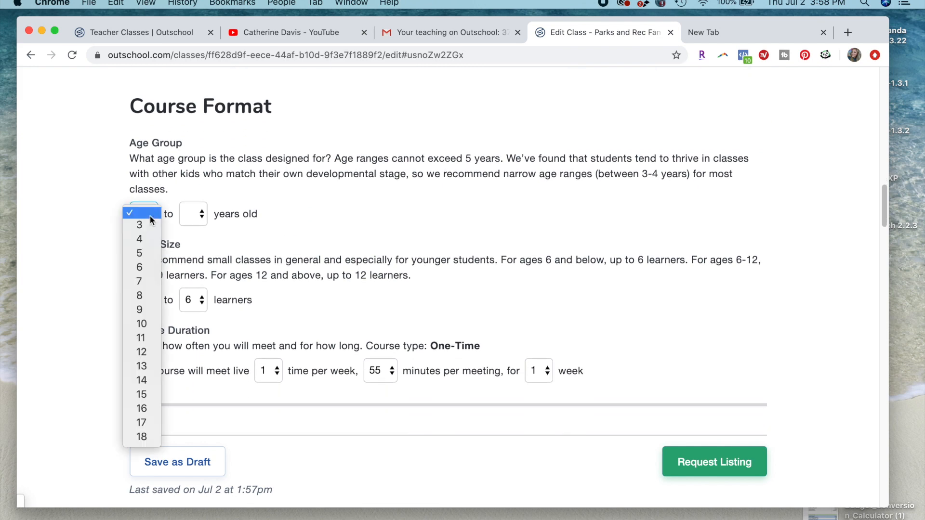
{"action": "left_click", "coordinate": [141, 338]}
{"action": "left_click", "coordinate": [198, 214]}
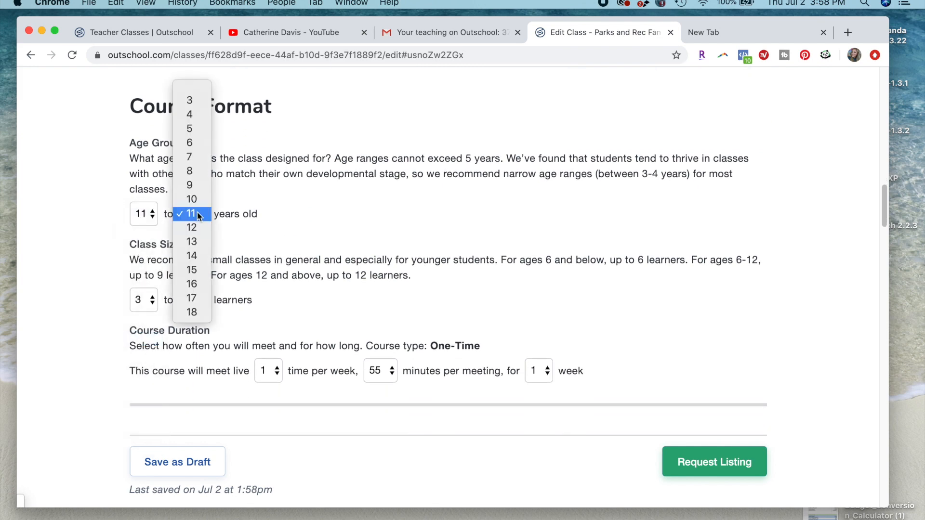
{"action": "left_click", "coordinate": [191, 243]}
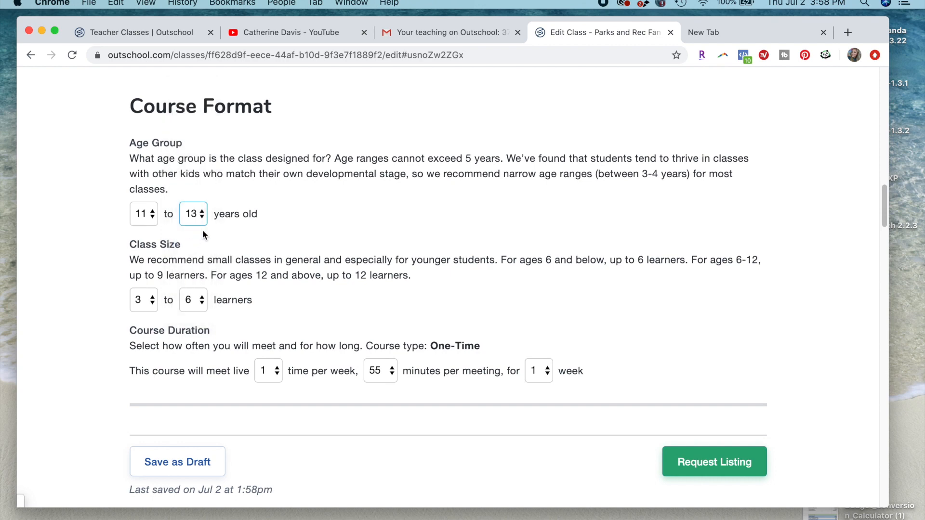
- Check the age range limit, try 14 as the maximum age, and set it back to 13
{"action": "left_click_drag", "start_coordinate": [205, 194], "coordinate": [177, 140]}
{"action": "left_click_drag", "start_coordinate": [432, 159], "coordinate": [502, 155]}
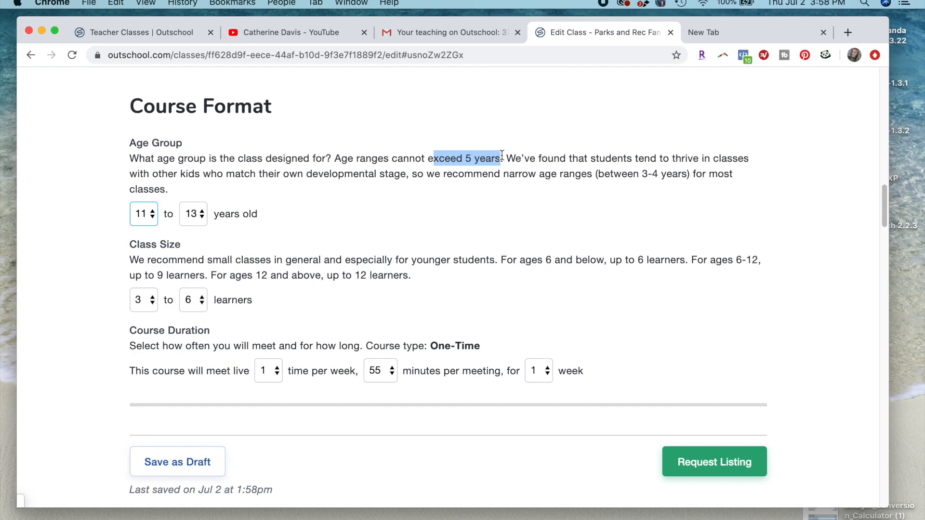
{"action": "left_click", "coordinate": [204, 220]}
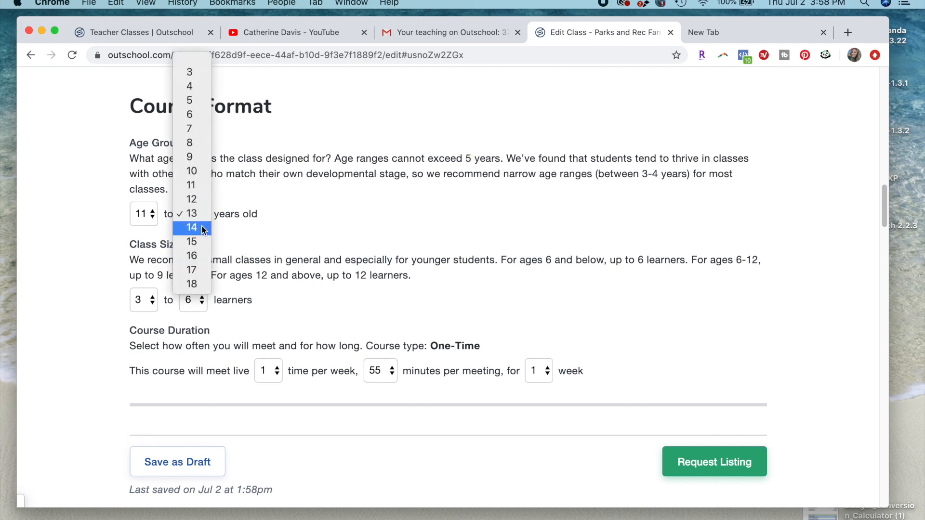
{"action": "key", "text": "Escape"}
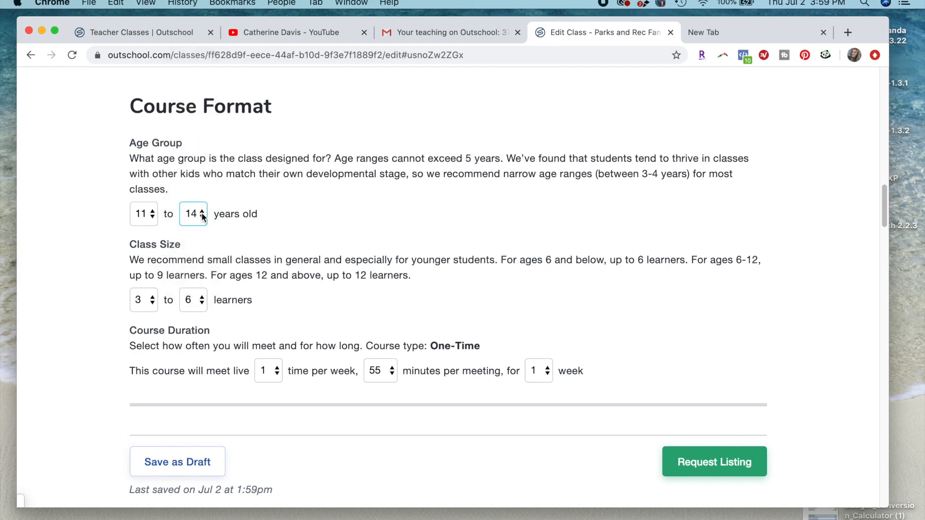
{"action": "left_click", "coordinate": [202, 213]}
{"action": "left_click", "coordinate": [199, 200]}
- Read the class size recommendations and try a maximum of 18 learners
{"action": "scroll", "coordinate": [236, 218], "scroll_direction": "down", "scroll_amount": 3}
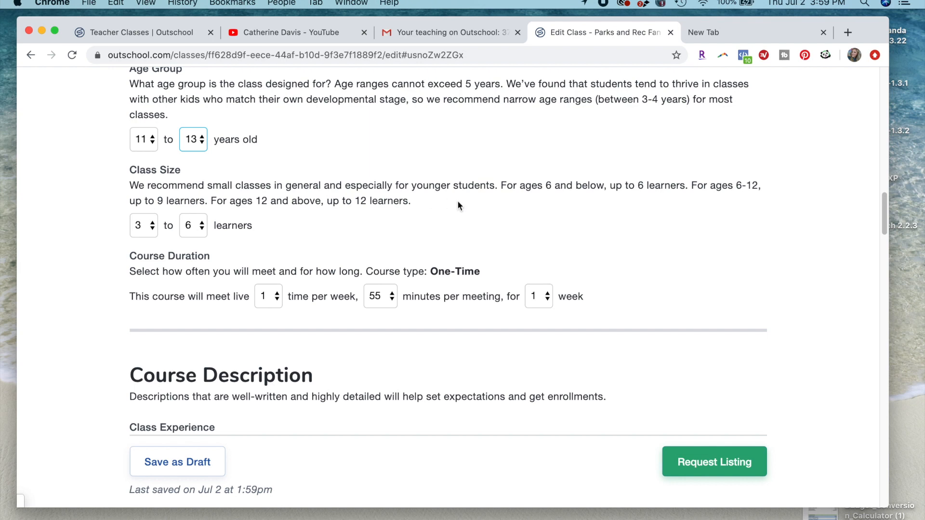
{"action": "mouse_move", "coordinate": [488, 201]}
{"action": "left_mouse_down"}
{"action": "mouse_move", "coordinate": [489, 183]}
{"action": "mouse_move", "coordinate": [498, 185]}
{"action": "left_mouse_up"}
{"action": "key", "text": "Tab"}
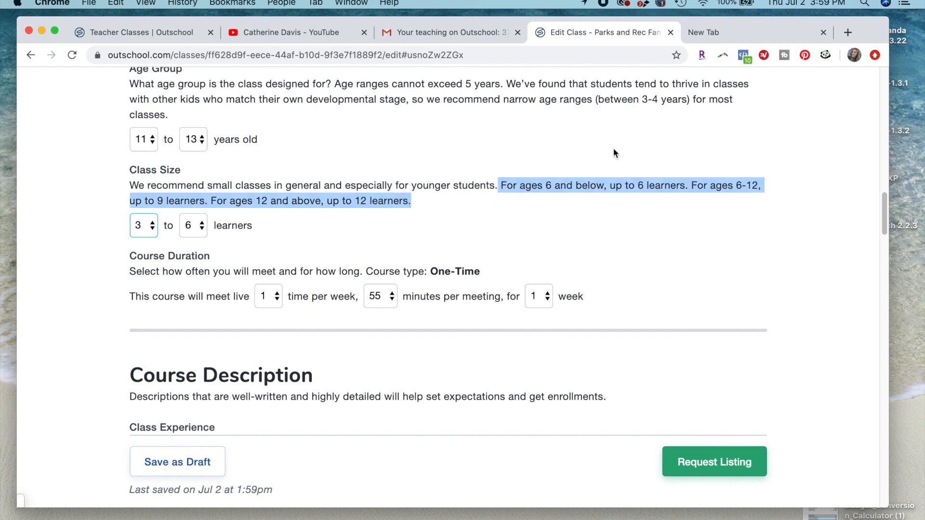
{"action": "left_click", "coordinate": [256, 229]}
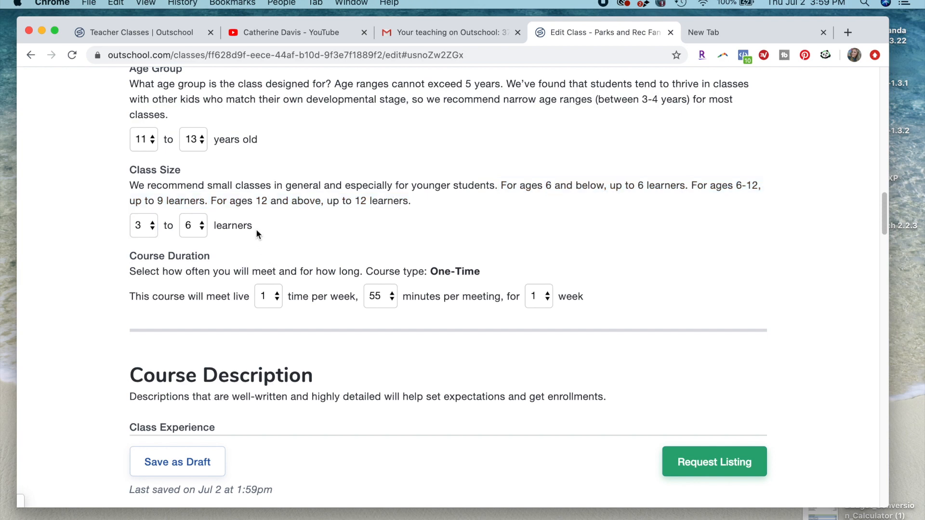
{"action": "left_click", "coordinate": [202, 230]}
{"action": "left_click", "coordinate": [203, 231]}
{"action": "left_click", "coordinate": [205, 236]}
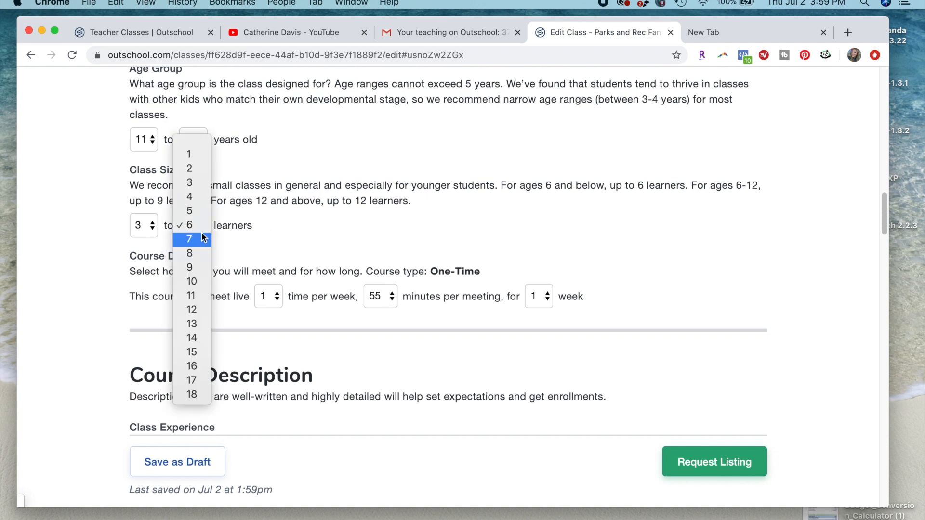
{"action": "left_click", "coordinate": [189, 395]}
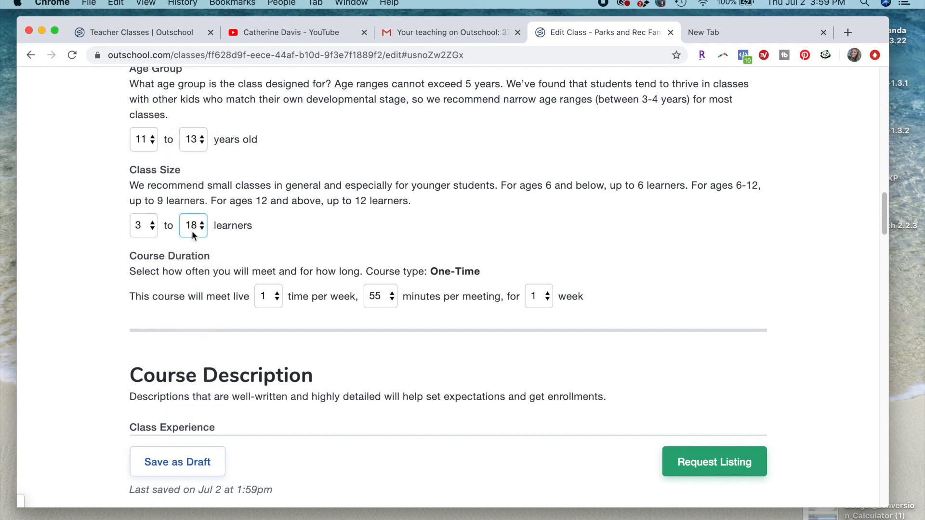
- Try minimum class sizes of 2 learners and 1 learner
{"action": "left_click", "coordinate": [192, 231]}
{"action": "left_click", "coordinate": [151, 227]}
{"action": "left_click", "coordinate": [149, 225]}
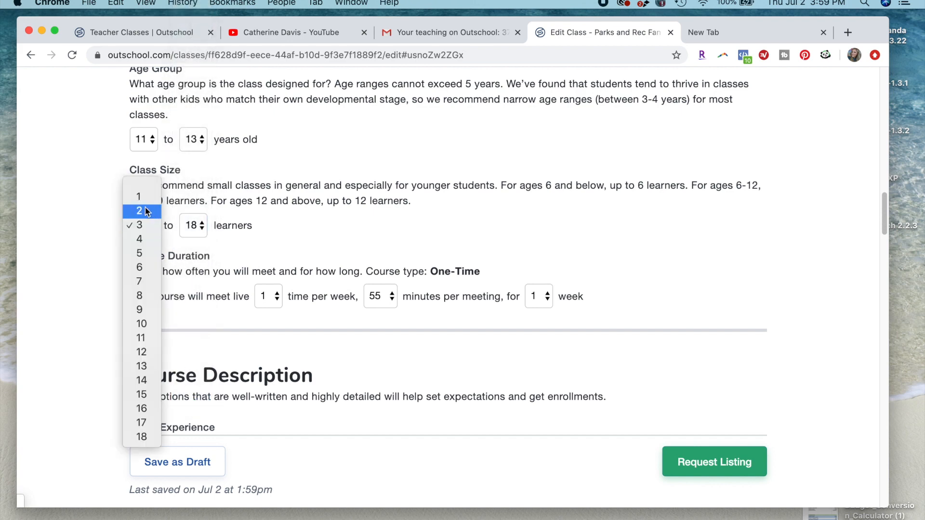
{"action": "left_click", "coordinate": [148, 212]}
{"action": "left_click", "coordinate": [143, 226]}
{"action": "left_click", "coordinate": [145, 209]}
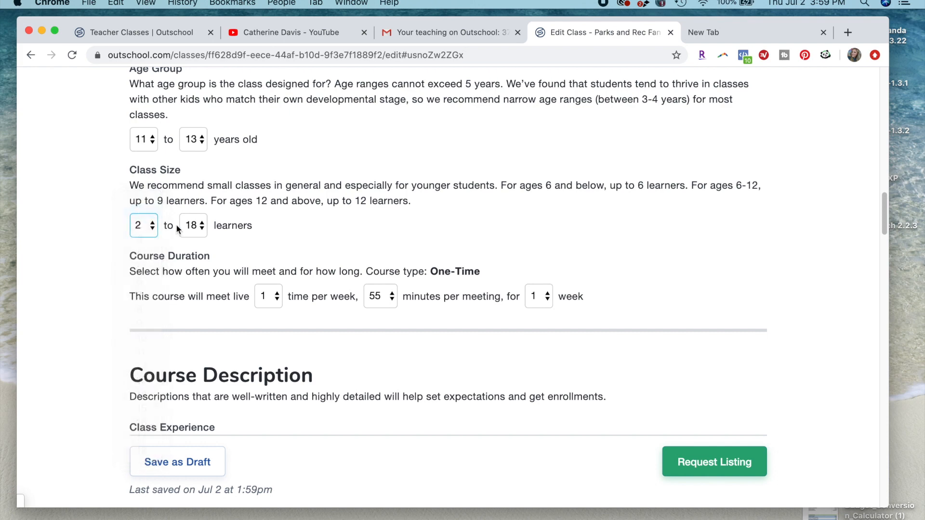
- Set the class size to a minimum of 3 and a maximum of 8 learners
{"action": "left_click", "coordinate": [195, 234]}
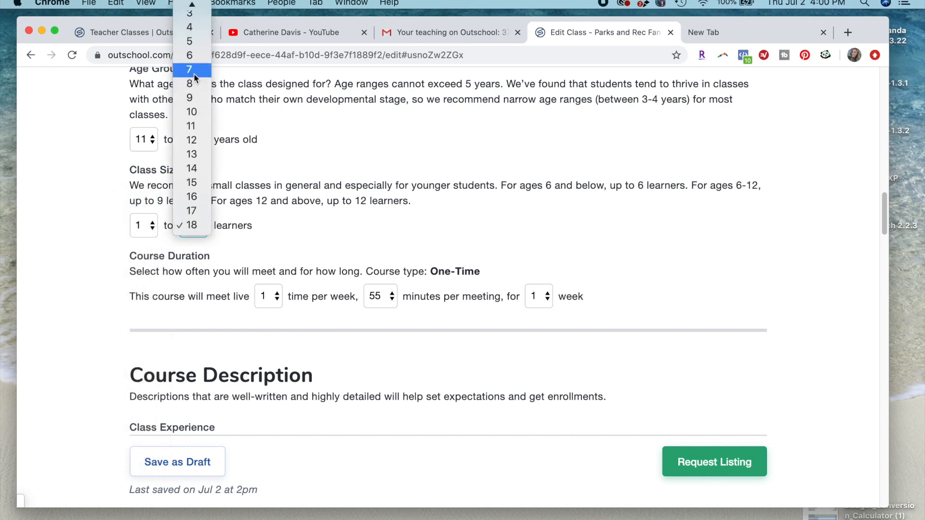
{"action": "left_click", "coordinate": [191, 56]}
{"action": "left_click", "coordinate": [187, 227]}
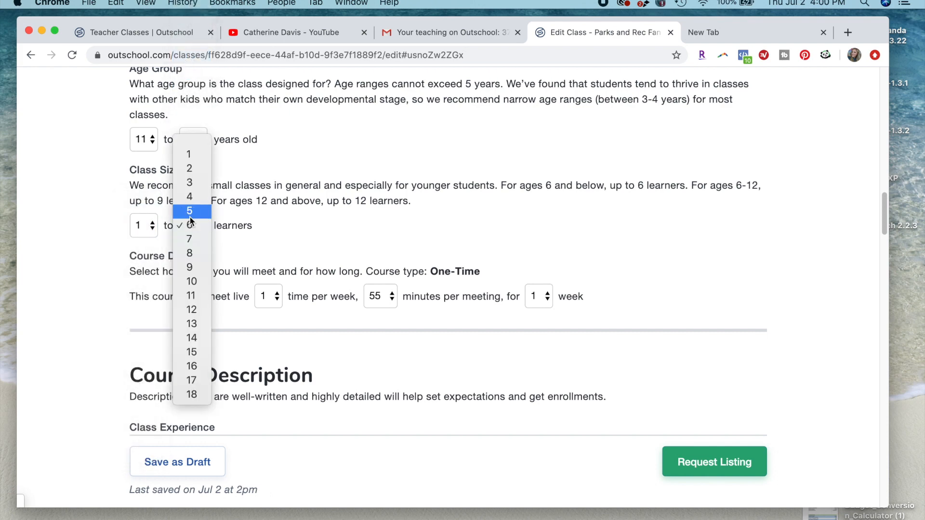
{"action": "left_click", "coordinate": [193, 257]}
{"action": "left_click", "coordinate": [147, 228]}
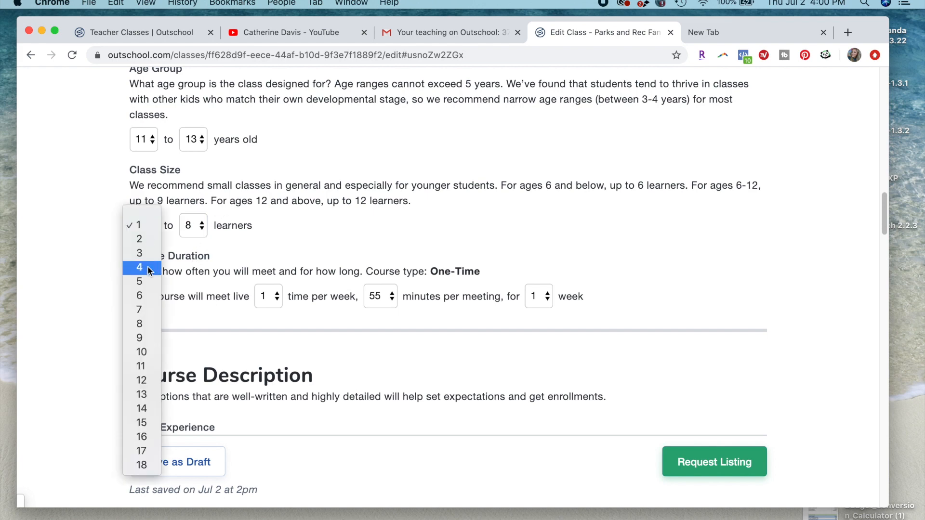
{"action": "left_click", "coordinate": [143, 239]}
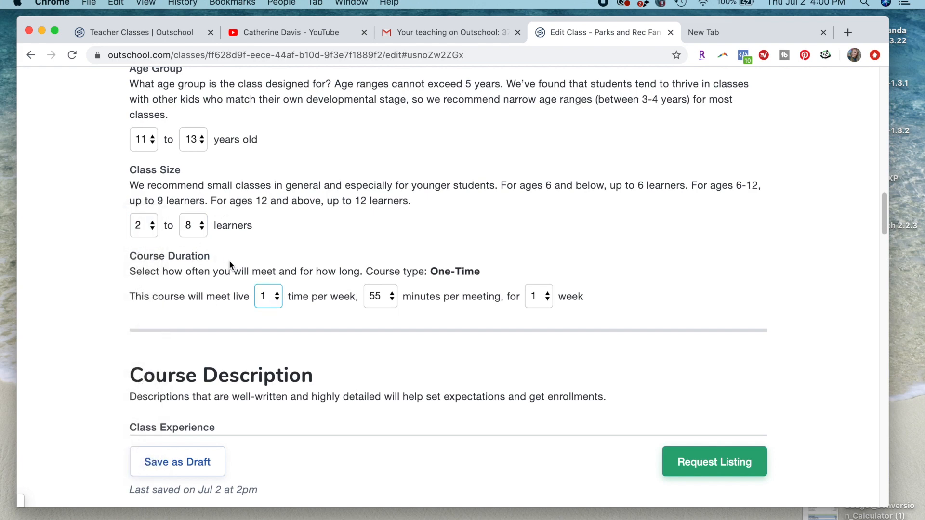
{"action": "left_click", "coordinate": [141, 231]}
{"action": "left_click", "coordinate": [141, 241]}
- Examine the Course Duration settings, including the available meeting lengths and the stated course type
{"action": "scroll", "coordinate": [340, 223], "scroll_direction": "down", "scroll_amount": 1}
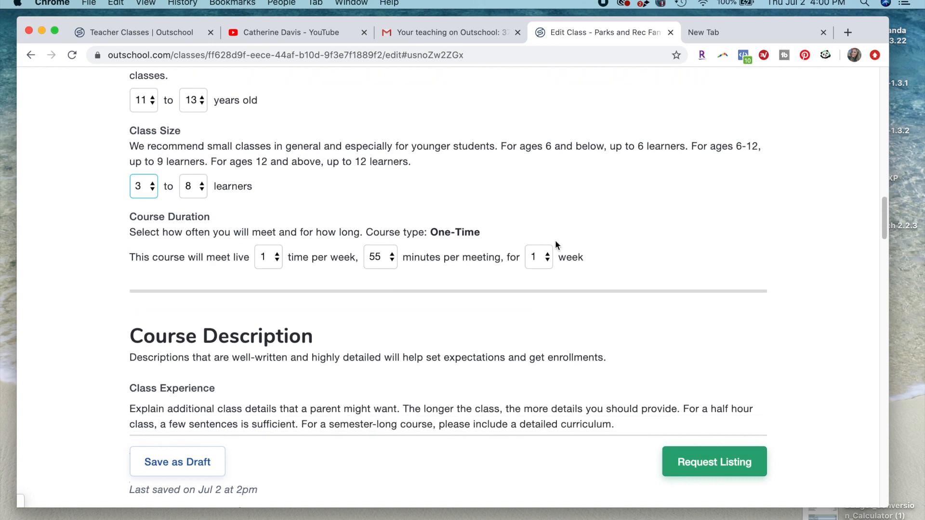
{"action": "left_click_drag", "start_coordinate": [433, 237], "coordinate": [221, 271]}
{"action": "left_click", "coordinate": [218, 275]}
{"action": "left_click", "coordinate": [380, 262]}
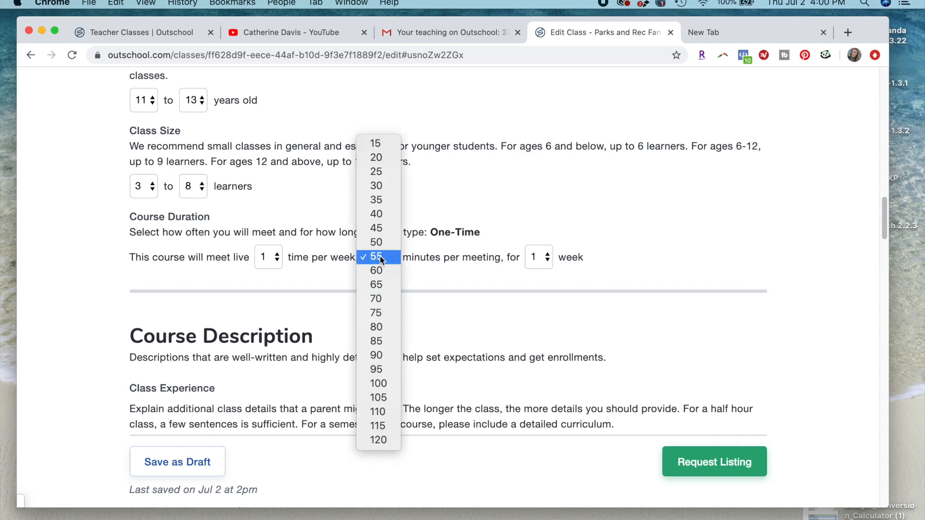
{"action": "left_click", "coordinate": [293, 275]}
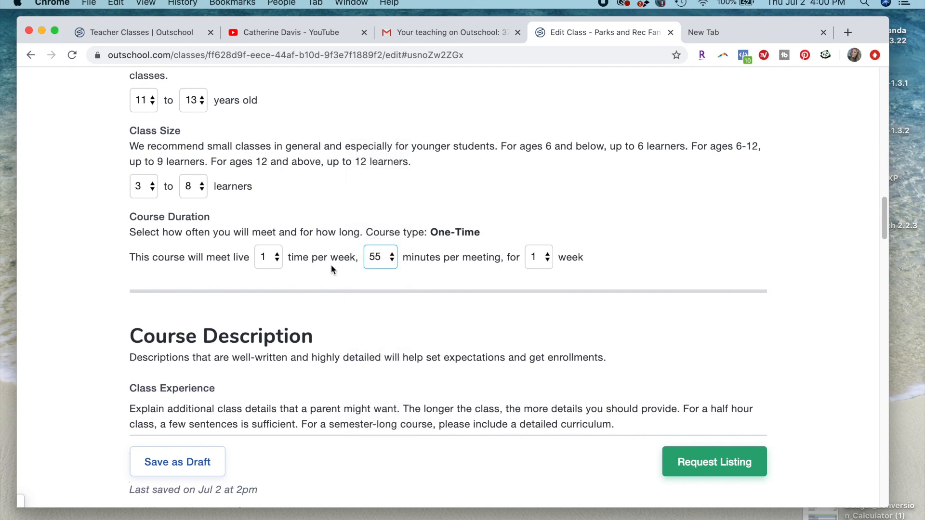
{"action": "left_click_drag", "start_coordinate": [428, 233], "coordinate": [493, 229]}
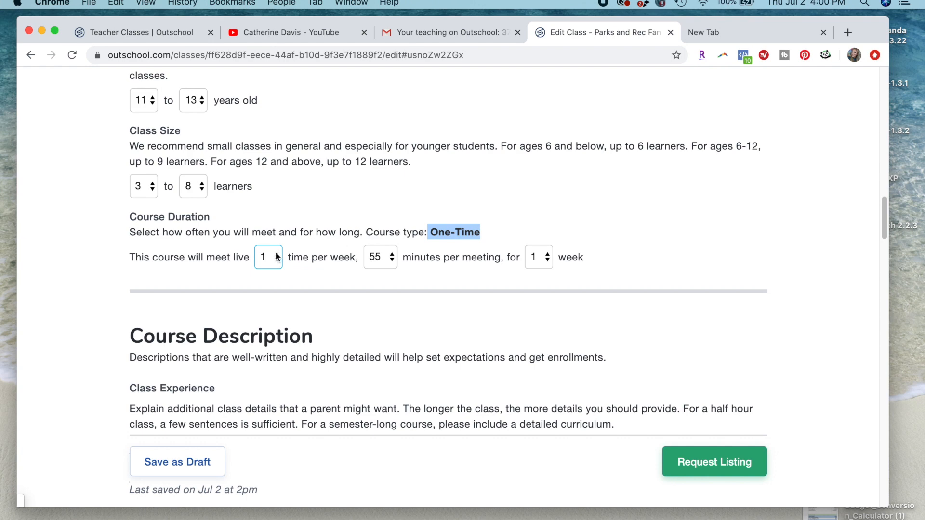
- Review the Course Duration sentence and set the meeting length to 45 minutes
{"action": "left_click", "coordinate": [292, 266]}
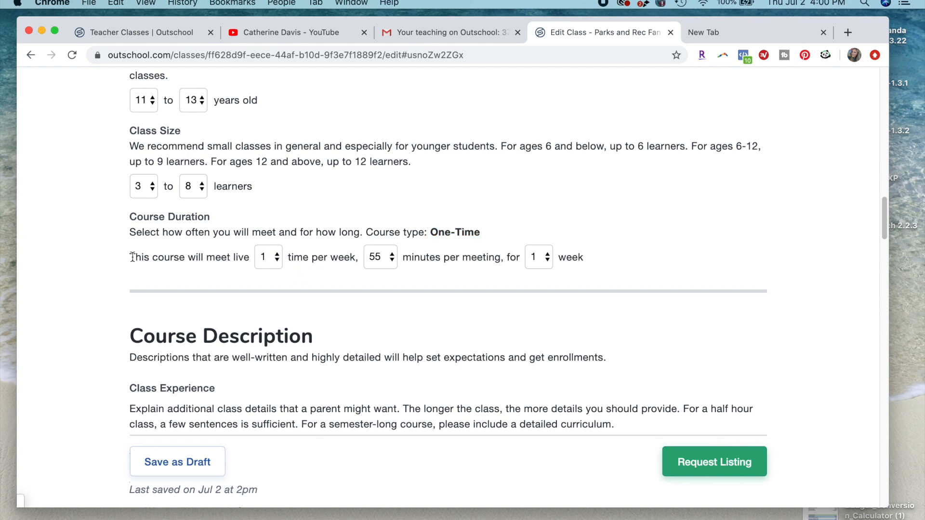
{"action": "left_click_drag", "start_coordinate": [130, 258], "coordinate": [509, 281]}
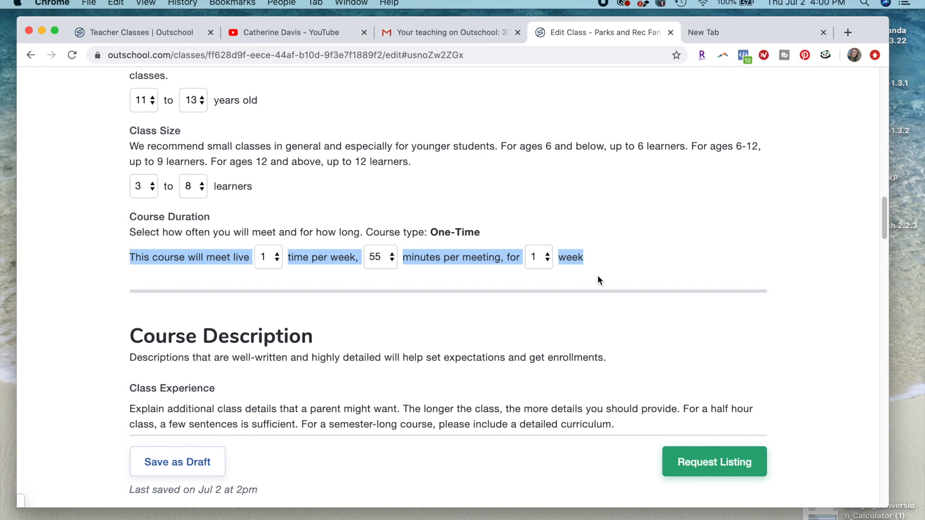
{"action": "left_click", "coordinate": [329, 314]}
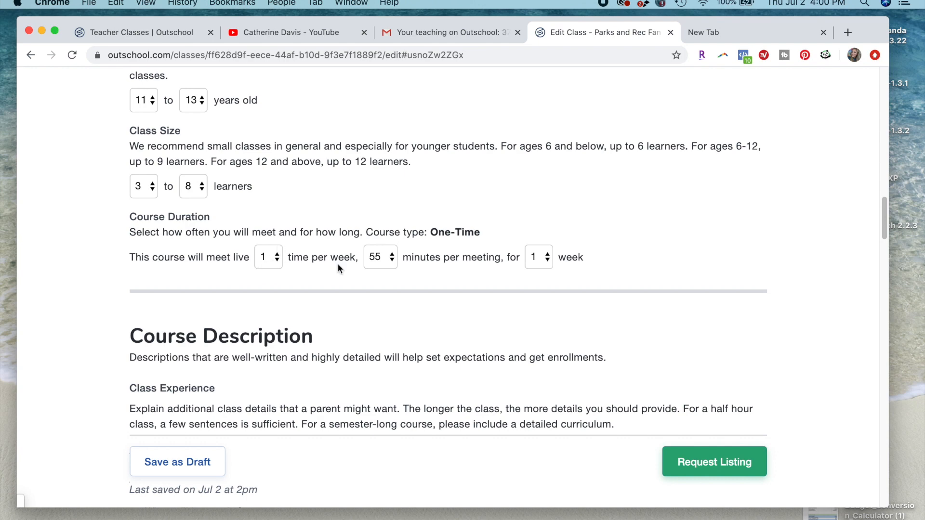
{"action": "left_click", "coordinate": [383, 259]}
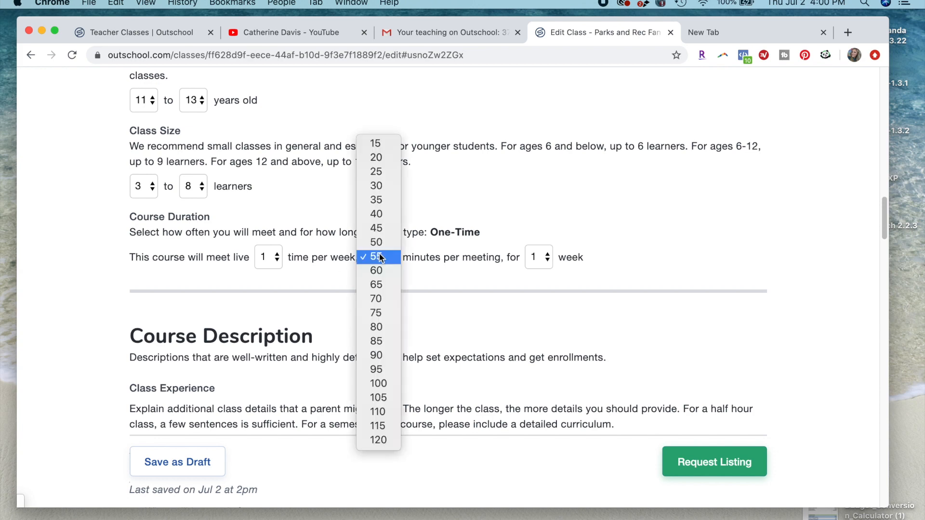
{"action": "left_click", "coordinate": [371, 229]}
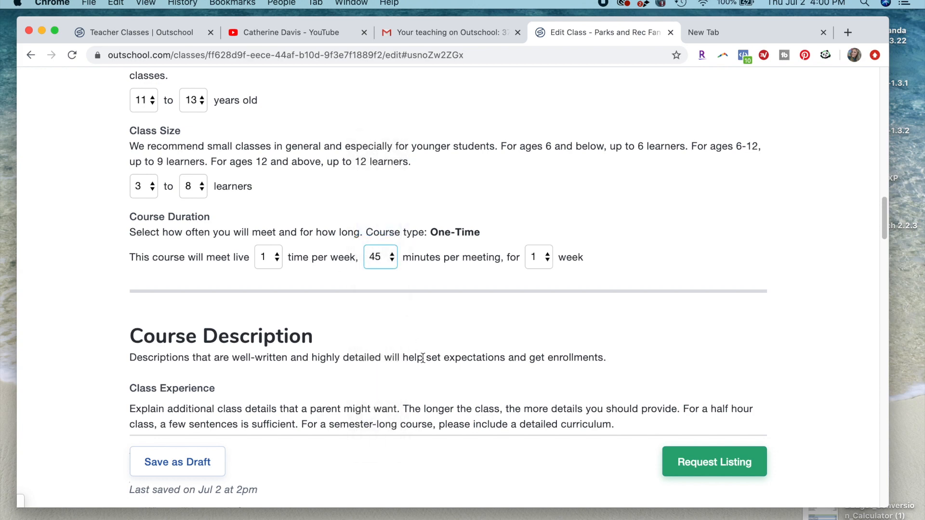
- Read the Class Experience guidance in the Course Description section, including the advice for semester-long and multi-week courses
{"action": "scroll", "coordinate": [426, 297], "scroll_direction": "down", "scroll_amount": 5}
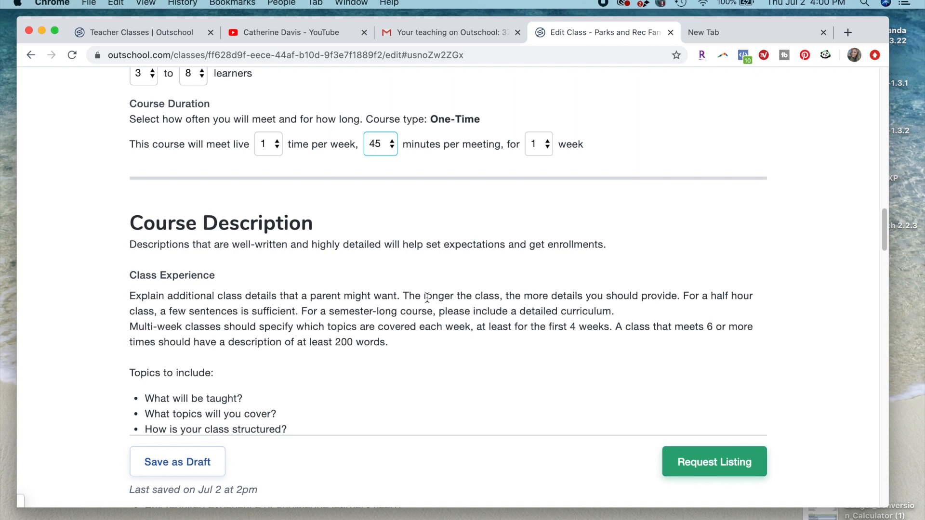
{"action": "scroll", "coordinate": [428, 298], "scroll_direction": "down", "scroll_amount": 5}
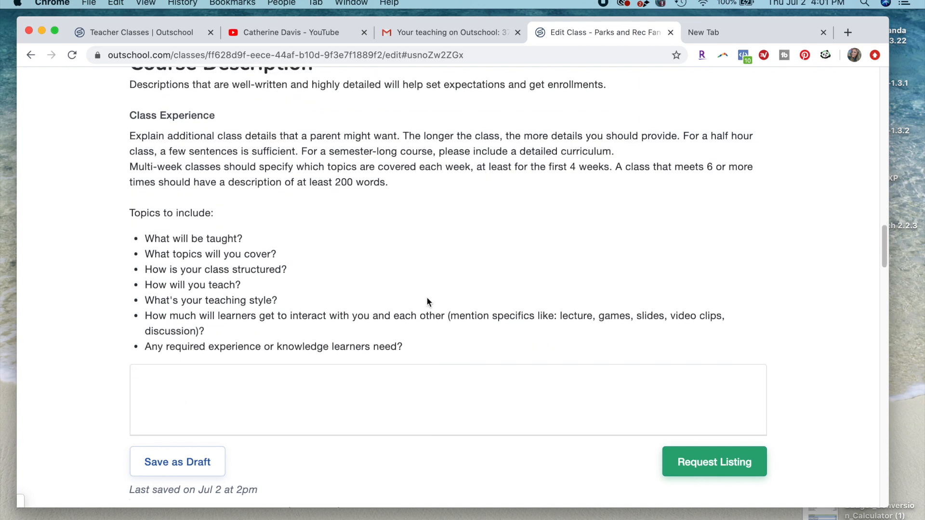
{"action": "scroll", "coordinate": [427, 302], "scroll_direction": "up", "scroll_amount": 15}
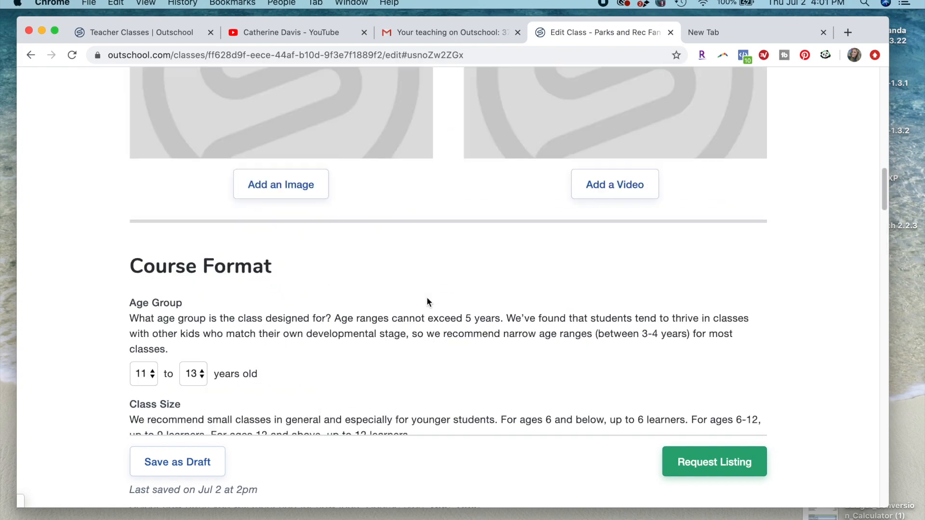
{"action": "scroll", "coordinate": [428, 302], "scroll_direction": "down", "scroll_amount": 15}
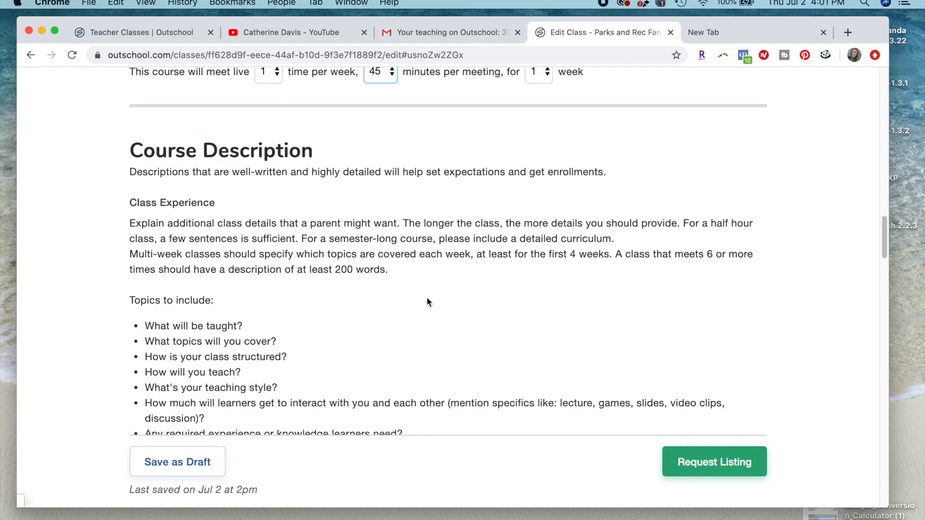
{"action": "scroll", "coordinate": [427, 298], "scroll_direction": "down", "scroll_amount": 10}
{"action": "scroll", "coordinate": [426, 298], "scroll_direction": "up", "scroll_amount": 14}
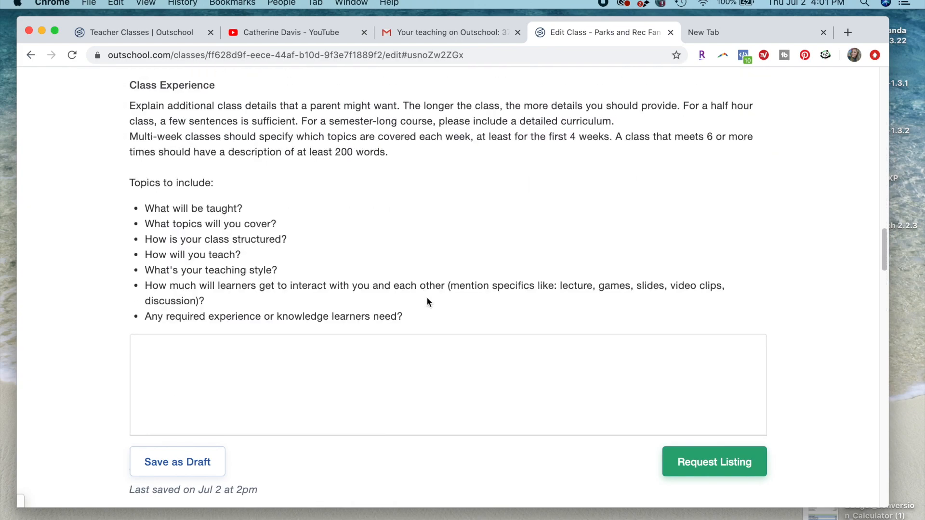
{"action": "scroll", "coordinate": [428, 302], "scroll_direction": "up", "scroll_amount": 5}
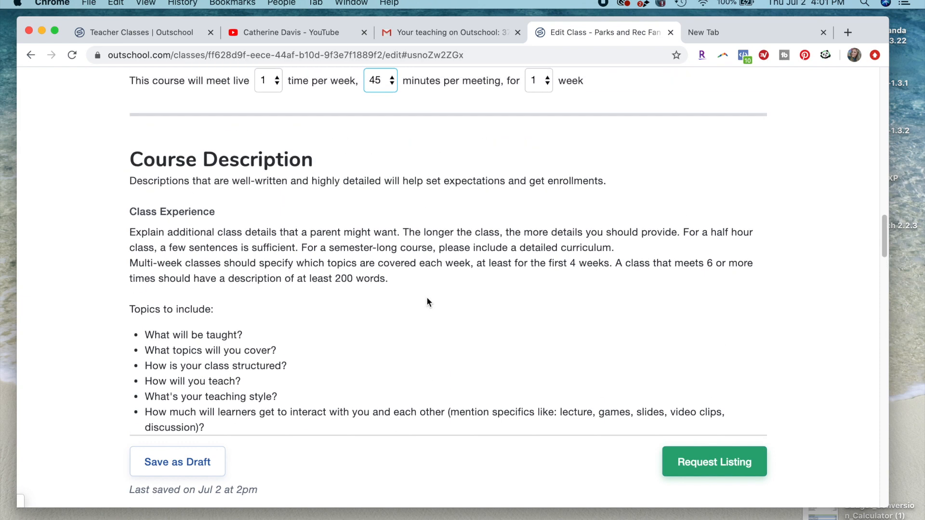
{"action": "scroll", "coordinate": [427, 300], "scroll_direction": "down", "scroll_amount": 2}
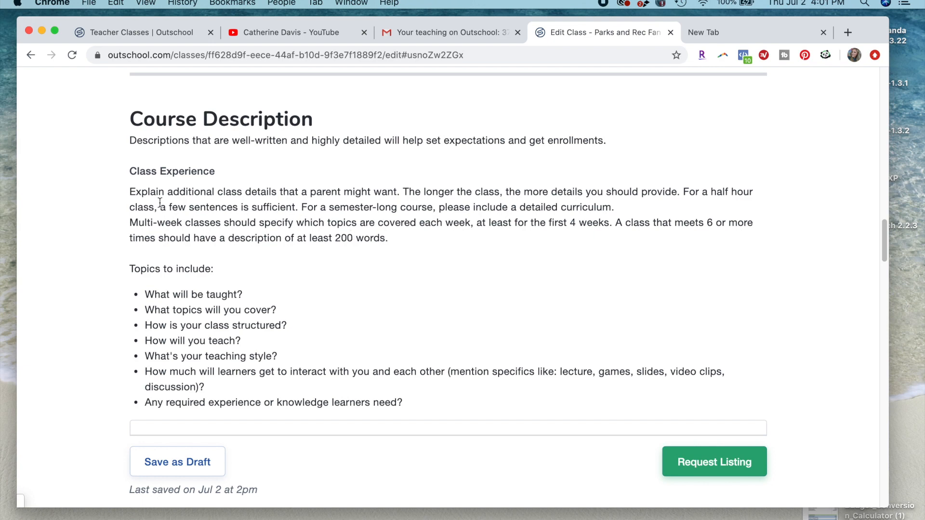
{"action": "scroll", "coordinate": [160, 203], "scroll_direction": "down", "scroll_amount": 1}
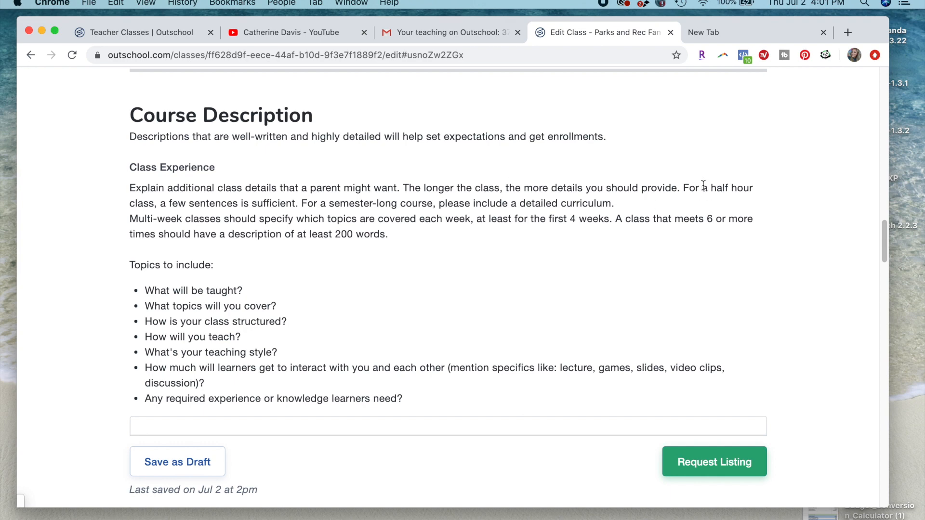
{"action": "mouse_move", "coordinate": [292, 220]}
{"action": "left_mouse_down"}
{"action": "mouse_move", "coordinate": [298, 203]}
{"action": "mouse_move", "coordinate": [293, 221]}
{"action": "left_mouse_up"}
{"action": "left_click", "coordinate": [296, 220]}
{"action": "left_click_drag", "start_coordinate": [325, 204], "coordinate": [620, 205]}
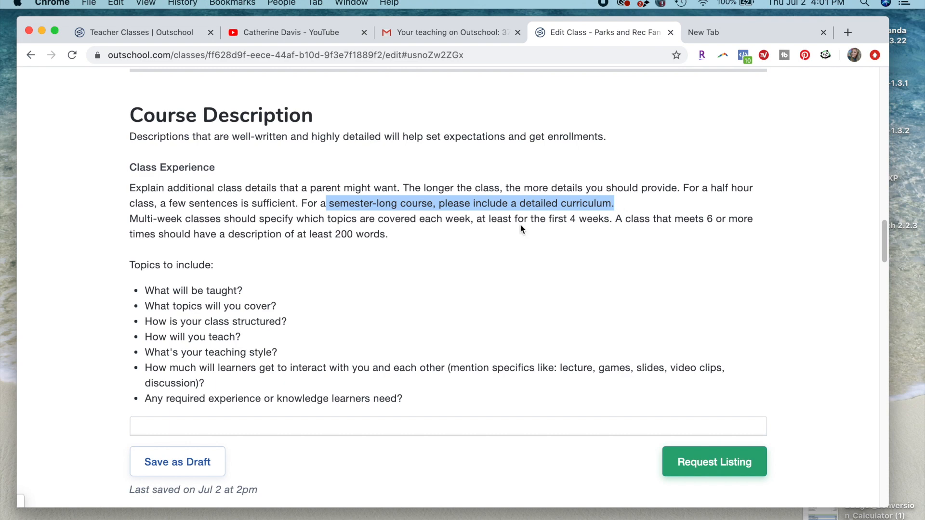
{"action": "left_click", "coordinate": [514, 235]}
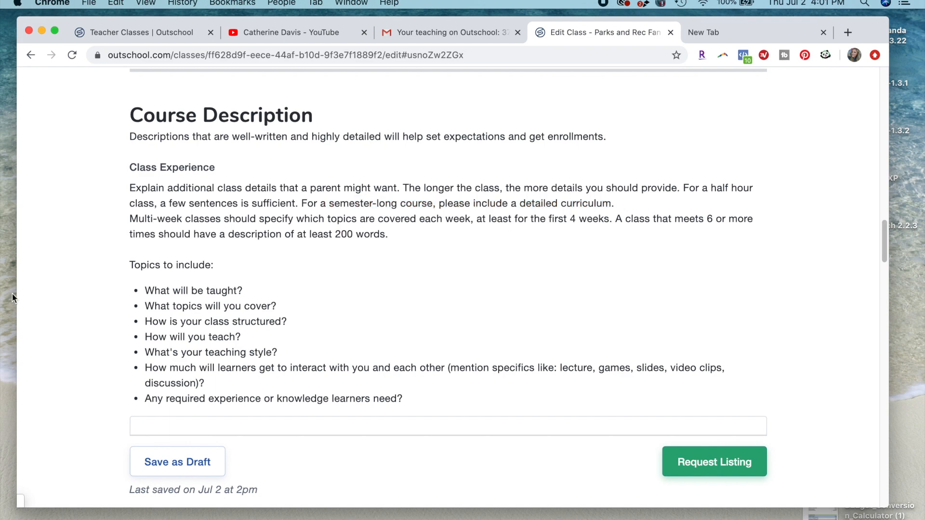
- Examine the list of topics to include in the Class Experience description, from what is taught to required learner experience
{"action": "scroll", "coordinate": [172, 315], "scroll_direction": "down", "scroll_amount": 5}
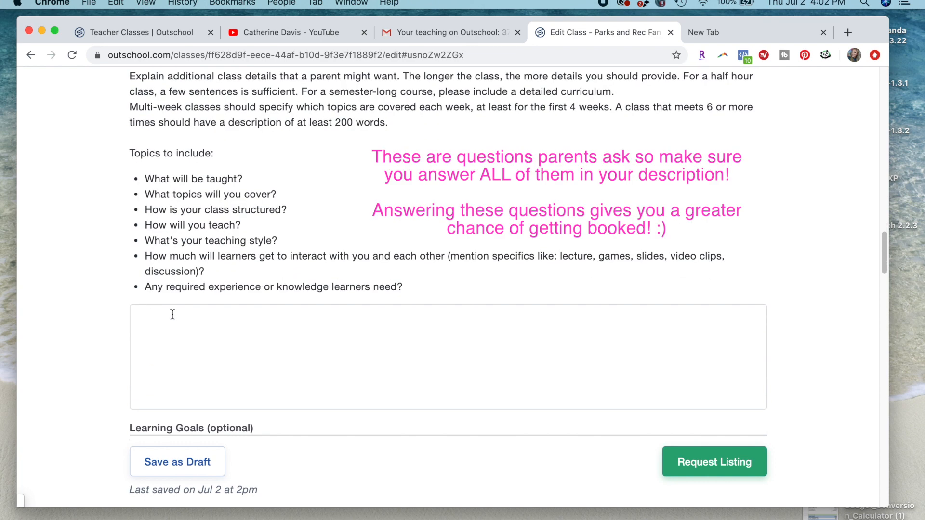
{"action": "left_click_drag", "start_coordinate": [144, 178], "coordinate": [398, 307]}
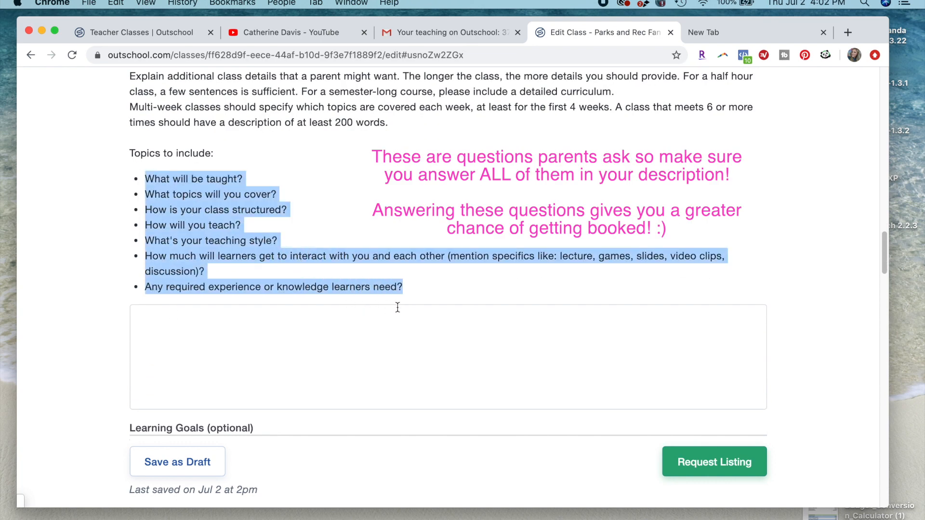
{"action": "left_click", "coordinate": [309, 234]}
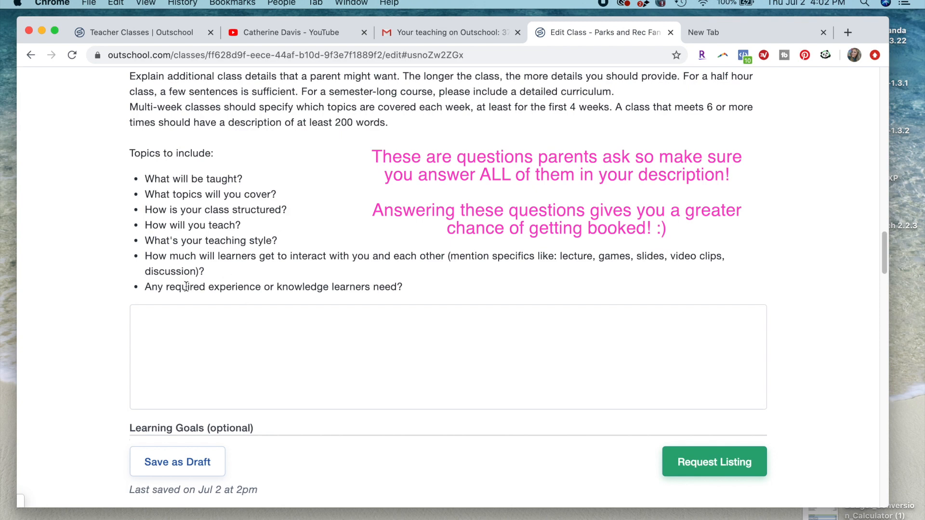
{"action": "left_click_drag", "start_coordinate": [187, 286], "coordinate": [407, 294]}
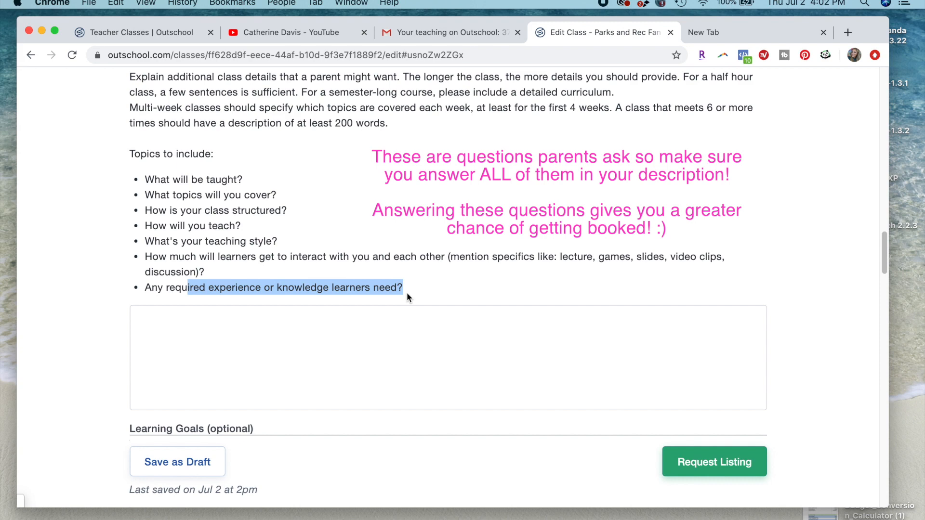
{"action": "left_click", "coordinate": [403, 308]}
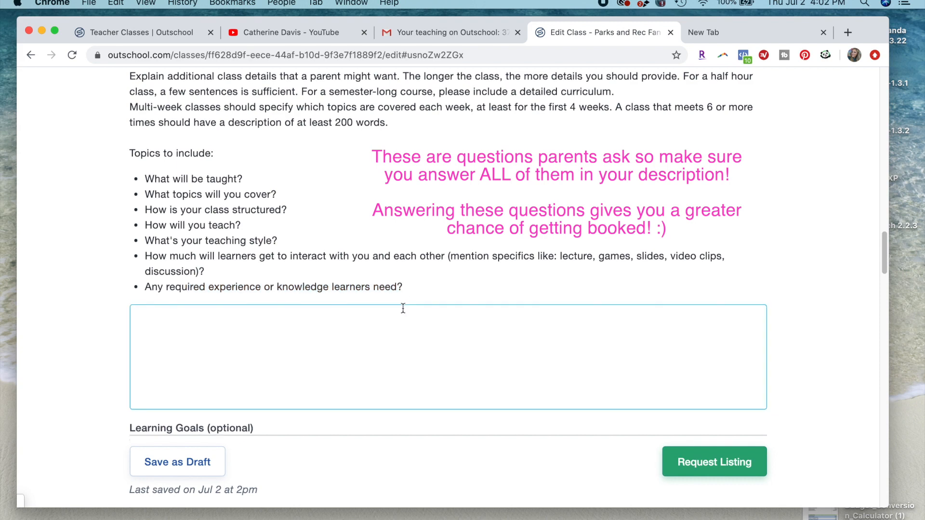
{"action": "scroll", "coordinate": [403, 308], "scroll_direction": "down", "scroll_amount": 1}
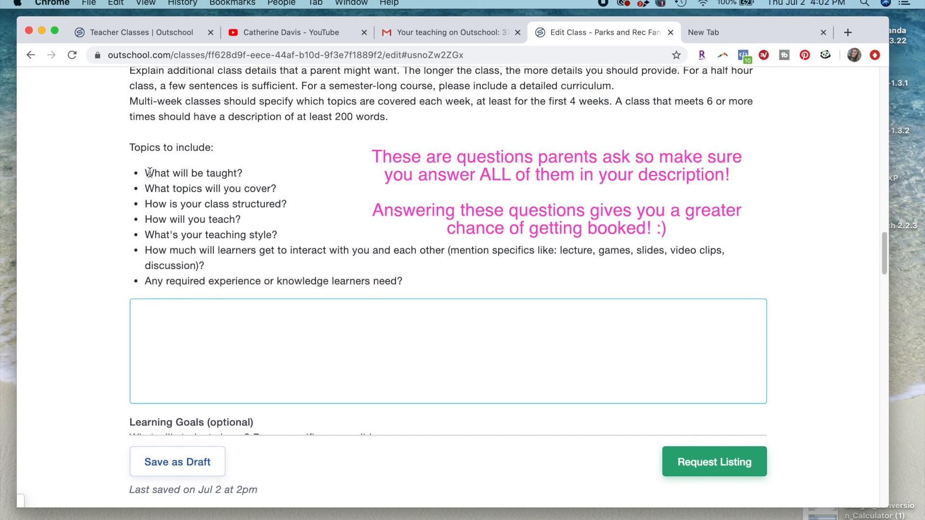
{"action": "left_click_drag", "start_coordinate": [150, 172], "coordinate": [356, 307]}
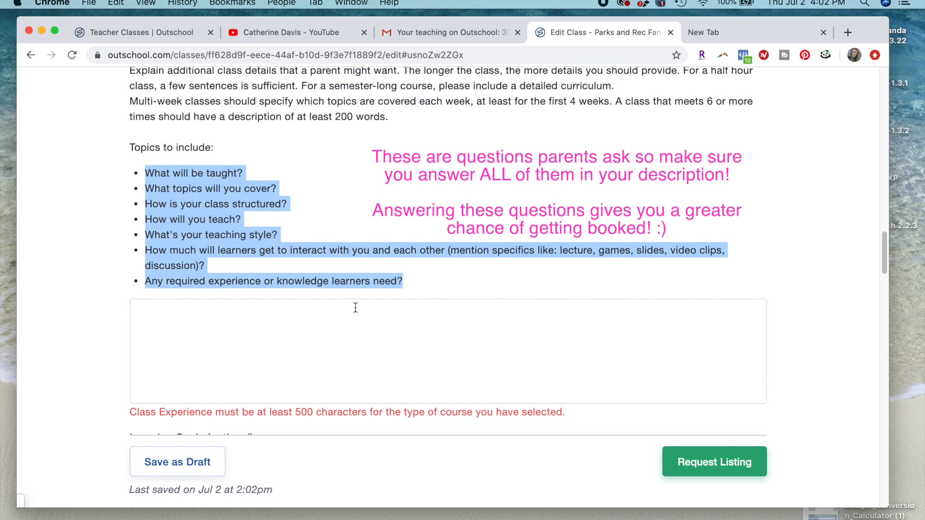
- Begin the optional Learning Goals text with "Student will" and review that field's prompt
{"action": "scroll", "coordinate": [356, 307], "scroll_direction": "down", "scroll_amount": 5}
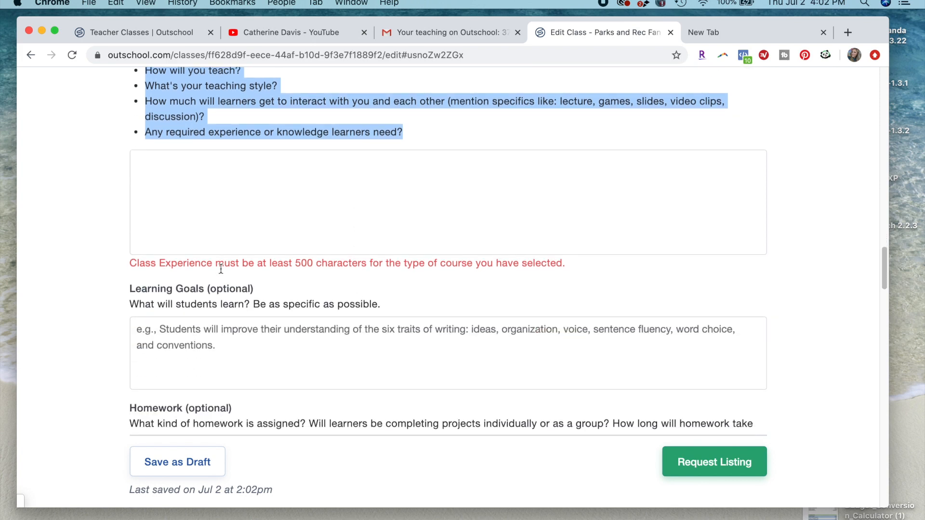
{"action": "left_click", "coordinate": [204, 298]}
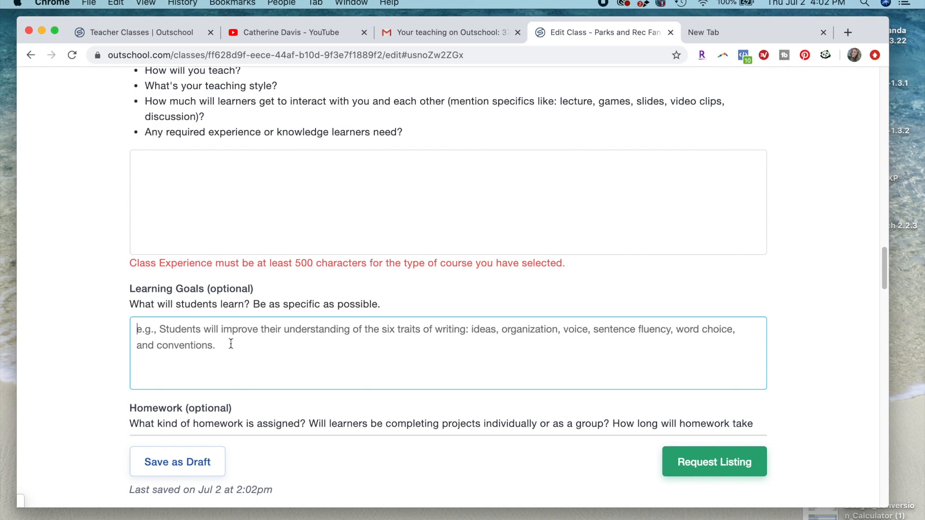
{"action": "type", "text": "St"}
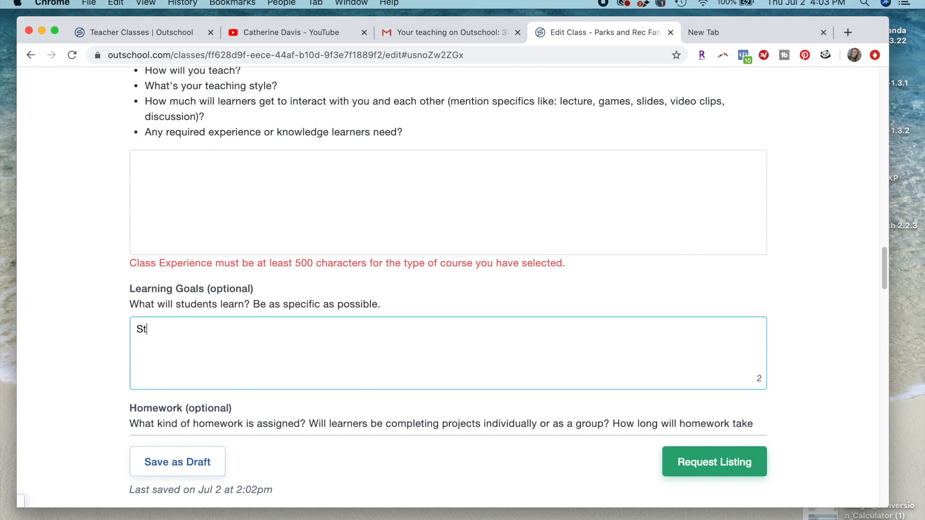
{"action": "type", "text": "udent will g"}
{"action": "key", "text": "BackSpace"}
{"action": "type", "text": "learn"}
{"action": "key", "text": "BackSpace"}
{"action": "key", "text": "BackSpace"}
{"action": "key", "text": "BackSpace"}
{"action": "key", "text": "BackSpace"}
{"action": "key", "text": "BackSpace"}
{"action": "key", "text": "BackSpace"}
{"action": "left_click_drag", "start_coordinate": [381, 307], "coordinate": [135, 287]}
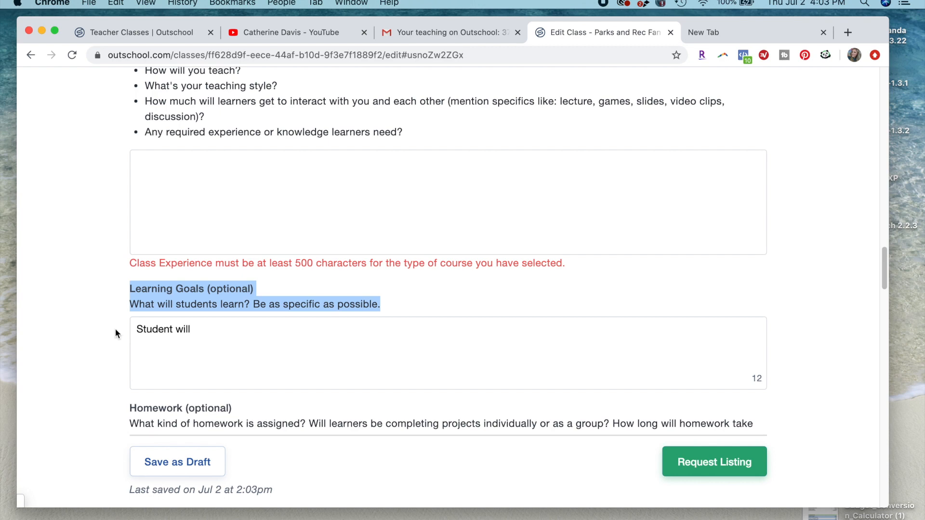
{"action": "left_click", "coordinate": [229, 327]}
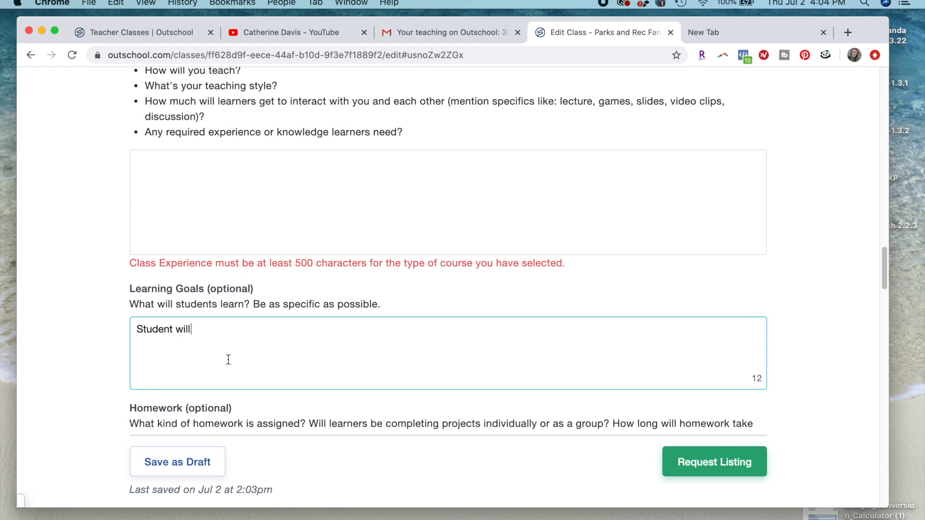
- Examine the prompts of the optional Homework and Assessment fields, leaving both fields blank
{"action": "scroll", "coordinate": [228, 360], "scroll_direction": "down", "scroll_amount": 1}
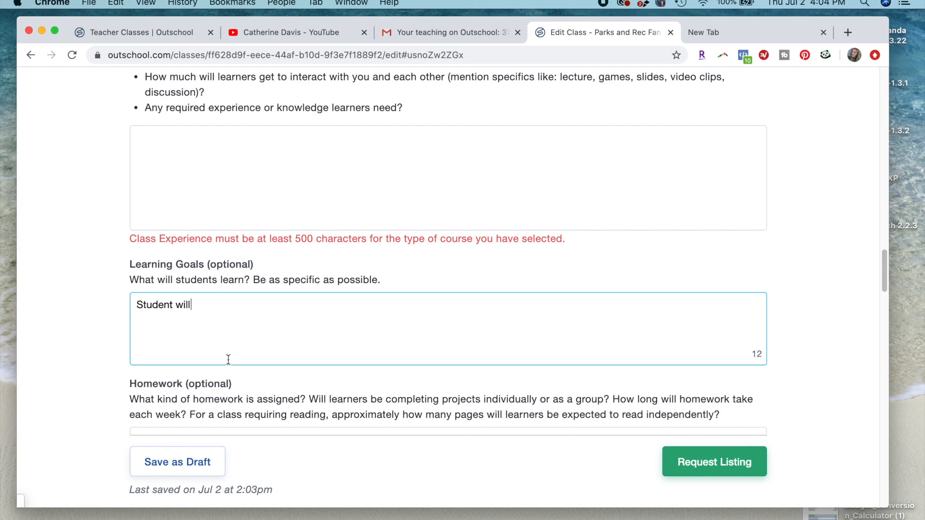
{"action": "scroll", "coordinate": [229, 359], "scroll_direction": "down", "scroll_amount": 3}
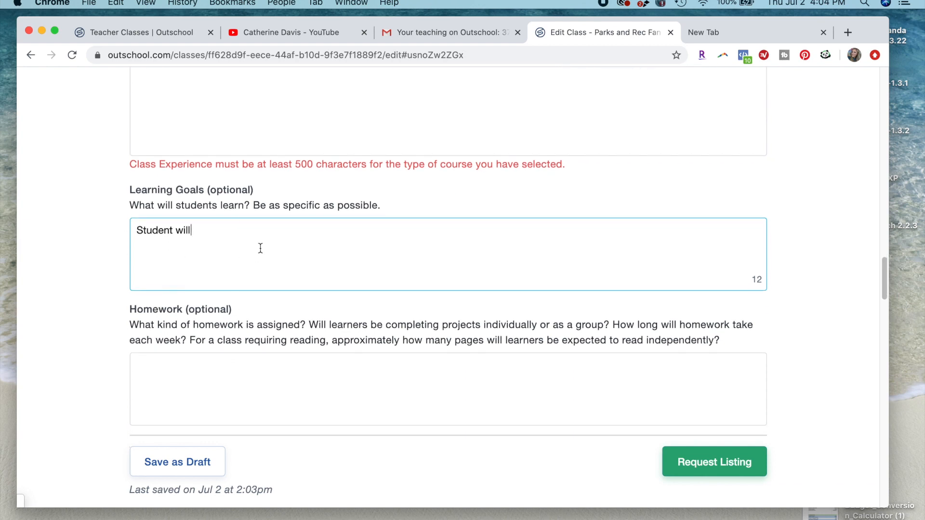
{"action": "scroll", "coordinate": [182, 363], "scroll_direction": "down", "scroll_amount": 3}
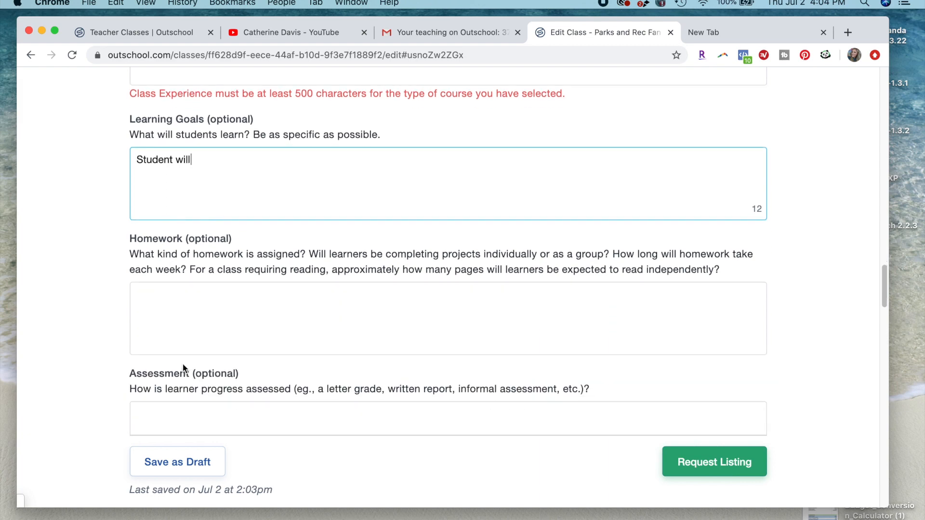
{"action": "left_click", "coordinate": [192, 335]}
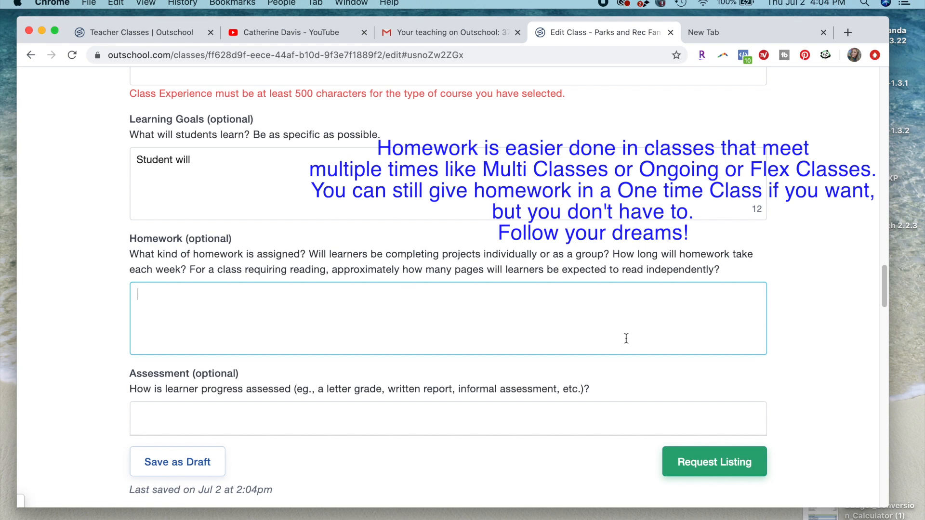
{"action": "left_click", "coordinate": [727, 272]}
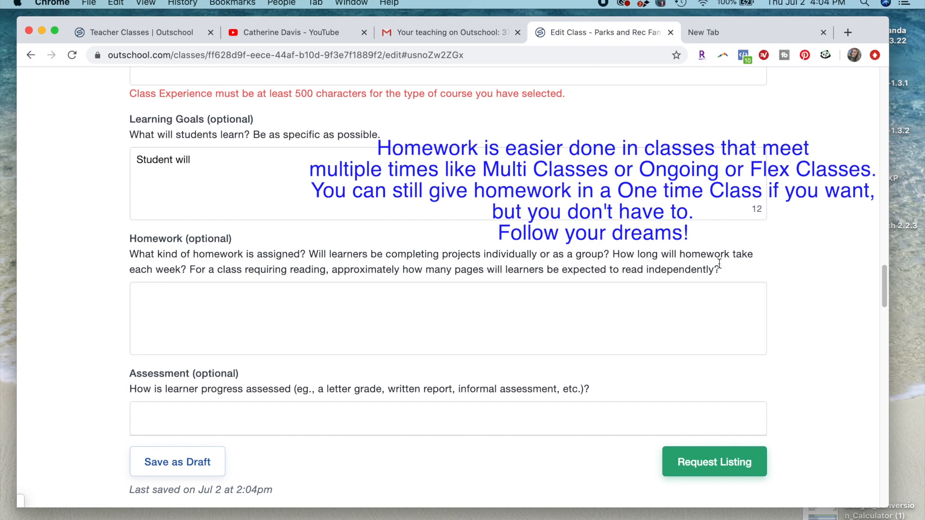
{"action": "left_click", "coordinate": [717, 271]}
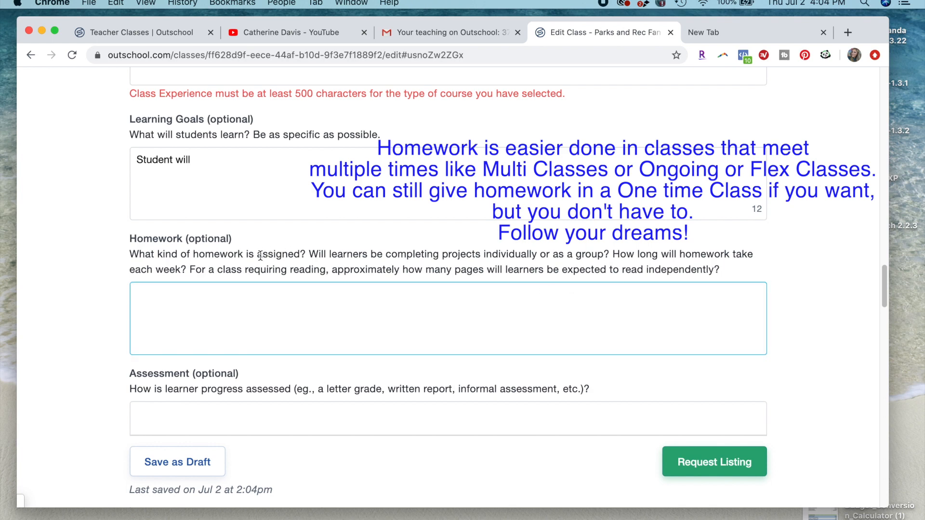
{"action": "scroll", "coordinate": [235, 351], "scroll_direction": "down", "scroll_amount": 2}
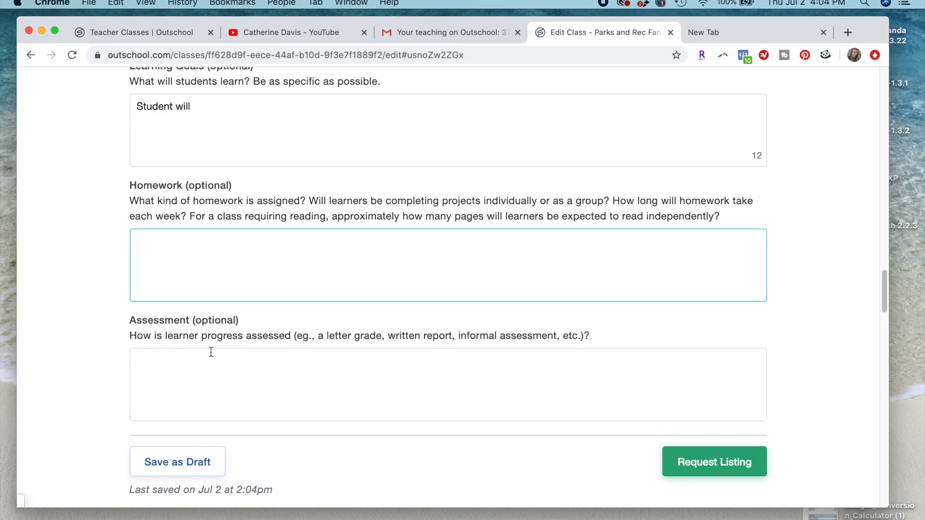
{"action": "left_click", "coordinate": [194, 374]}
{"action": "scroll", "coordinate": [195, 374], "scroll_direction": "down", "scroll_amount": 1}
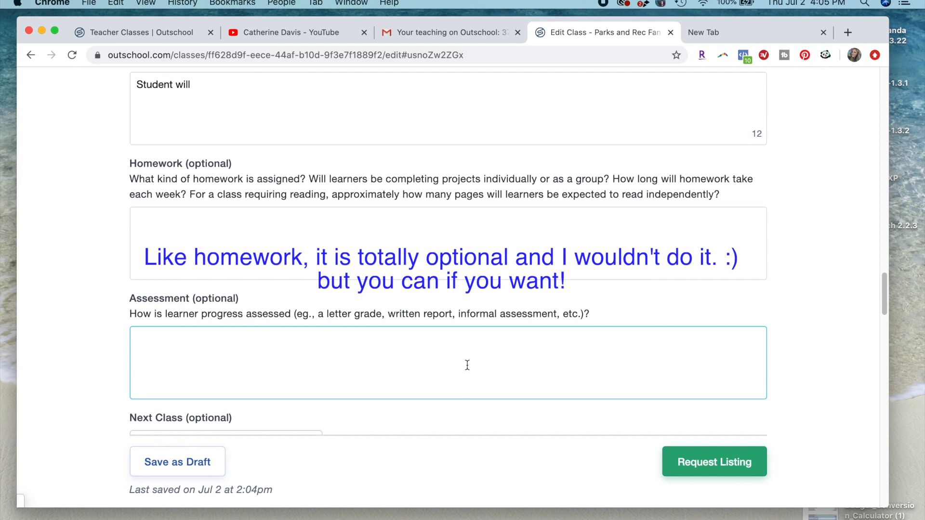
- Enter "None :)" in both the optional Homework and Assessment fields
{"action": "scroll", "coordinate": [467, 365], "scroll_direction": "down", "scroll_amount": 1}
{"action": "scroll", "coordinate": [467, 365], "scroll_direction": "down", "scroll_amount": 1}
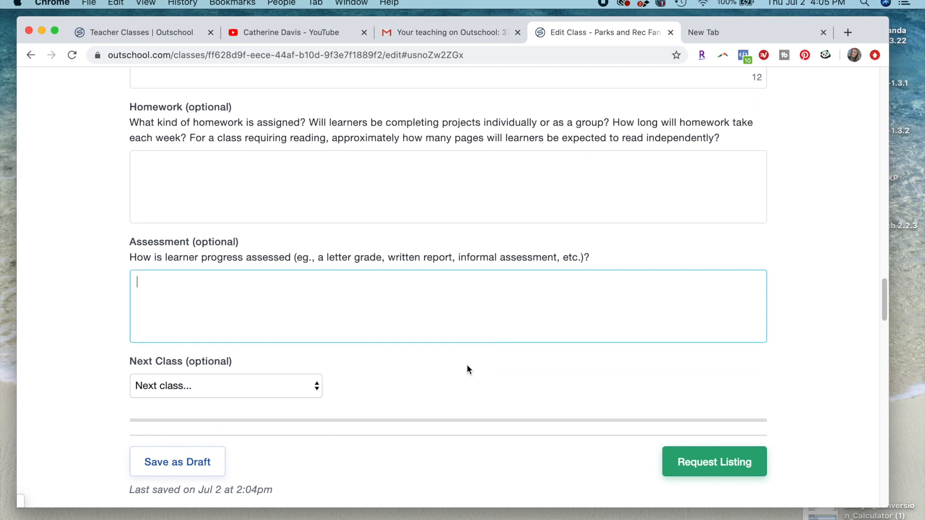
{"action": "scroll", "coordinate": [467, 368], "scroll_direction": "up", "scroll_amount": 3}
{"action": "left_click", "coordinate": [324, 322]}
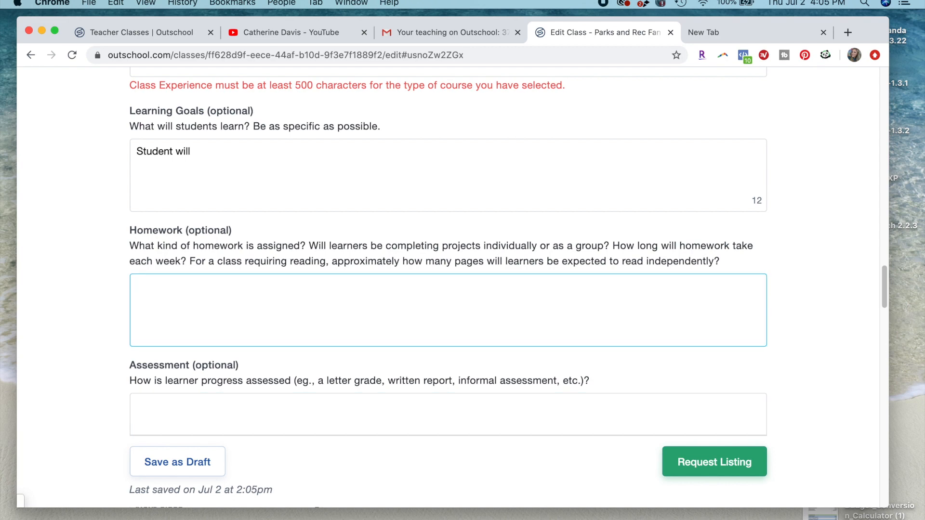
{"action": "type", "text": "None :)"}
{"action": "left_click", "coordinate": [237, 429]}
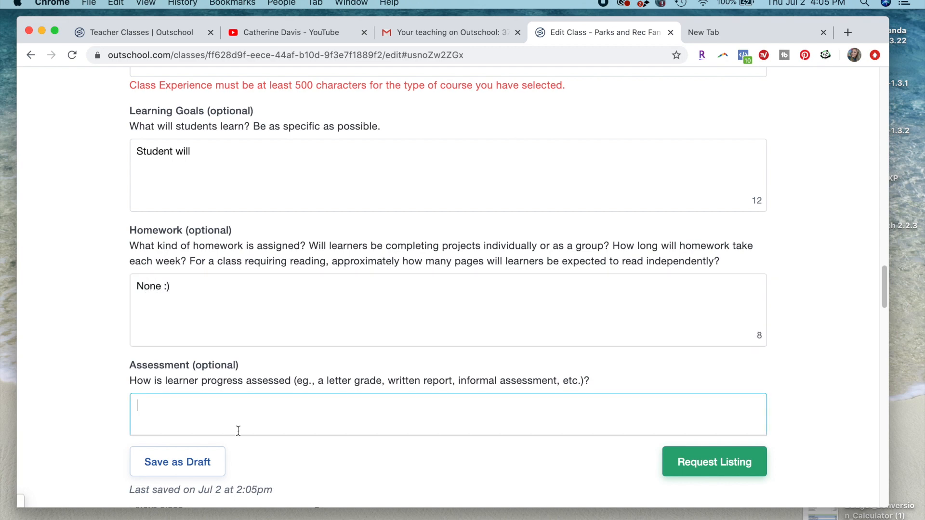
{"action": "type", "text": "None :)"}
{"action": "key", "text": "Return"}
- Set the optional Next Class to Harry Potter Fan Discussion Group
{"action": "scroll", "coordinate": [99, 226], "scroll_direction": "down", "scroll_amount": 3}
{"action": "scroll", "coordinate": [98, 229], "scroll_direction": "down", "scroll_amount": 5}
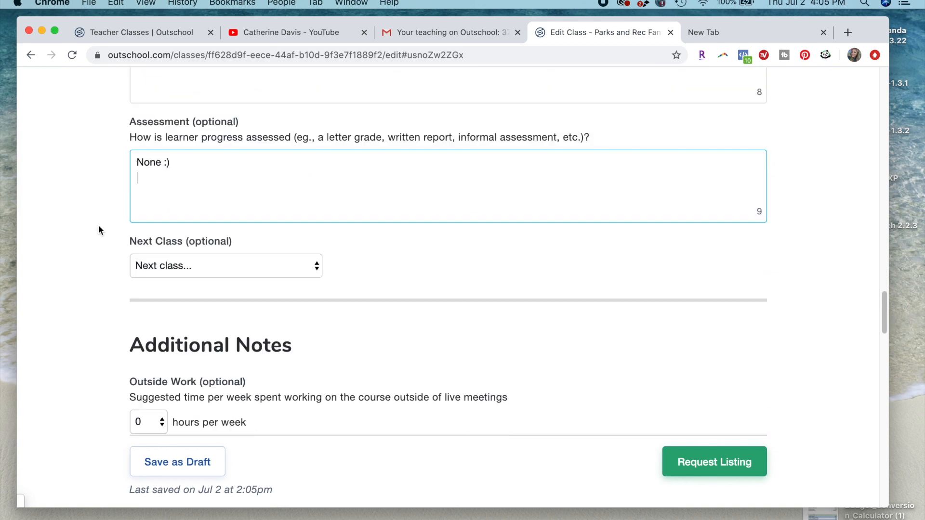
{"action": "scroll", "coordinate": [98, 230], "scroll_direction": "up", "scroll_amount": 9}
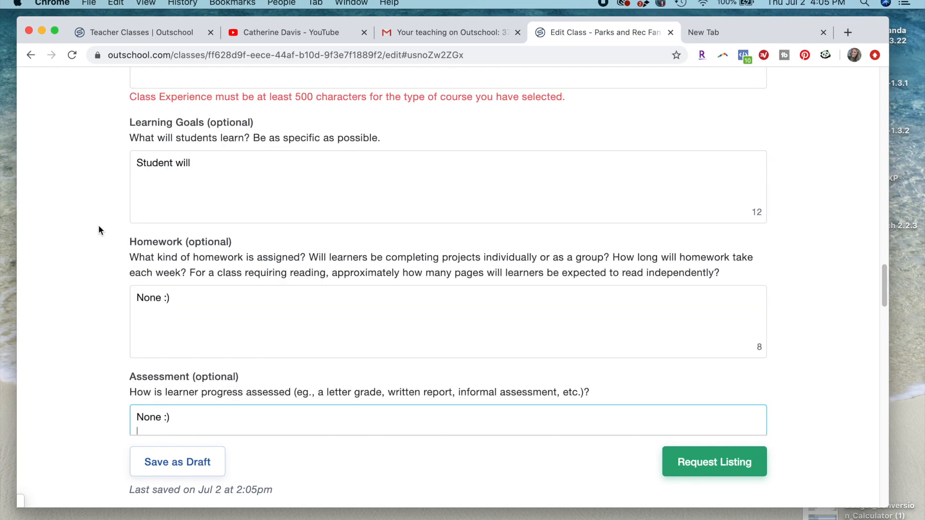
{"action": "scroll", "coordinate": [98, 230], "scroll_direction": "down", "scroll_amount": 7}
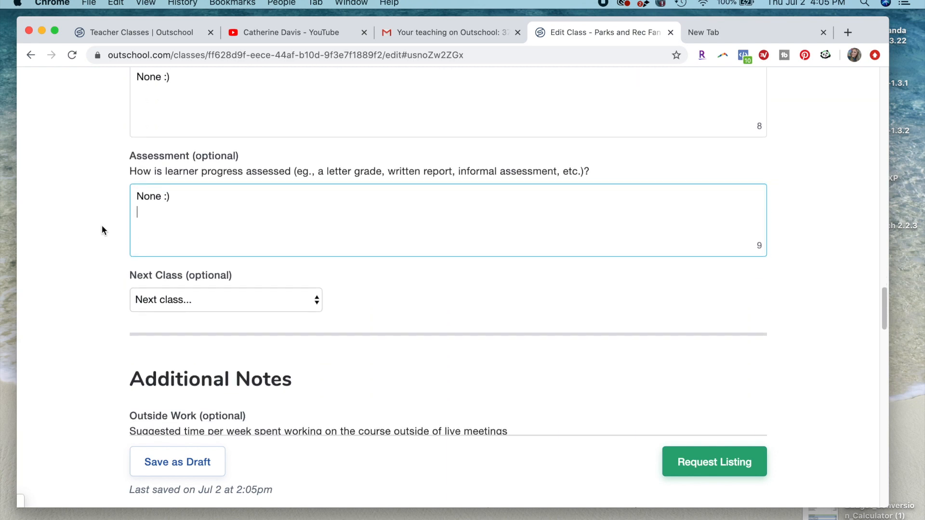
{"action": "left_click", "coordinate": [161, 294]}
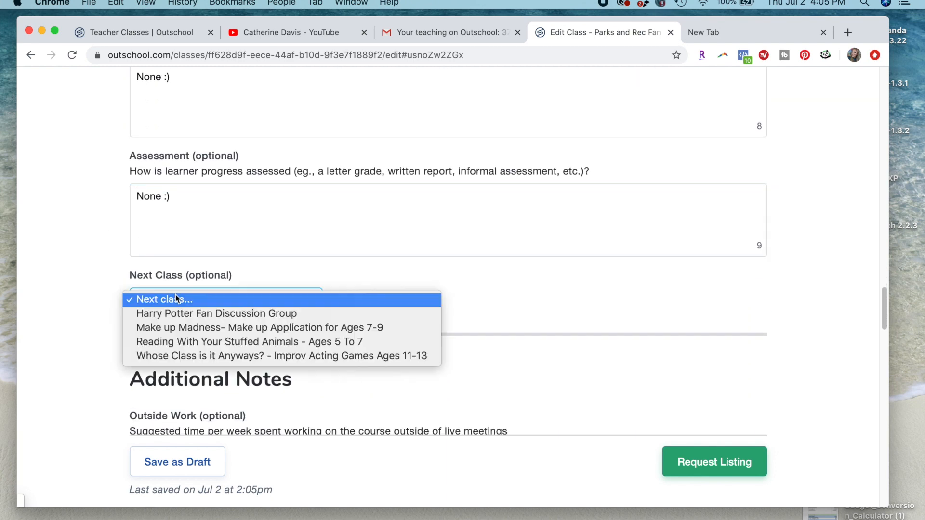
{"action": "left_click", "coordinate": [201, 314]}
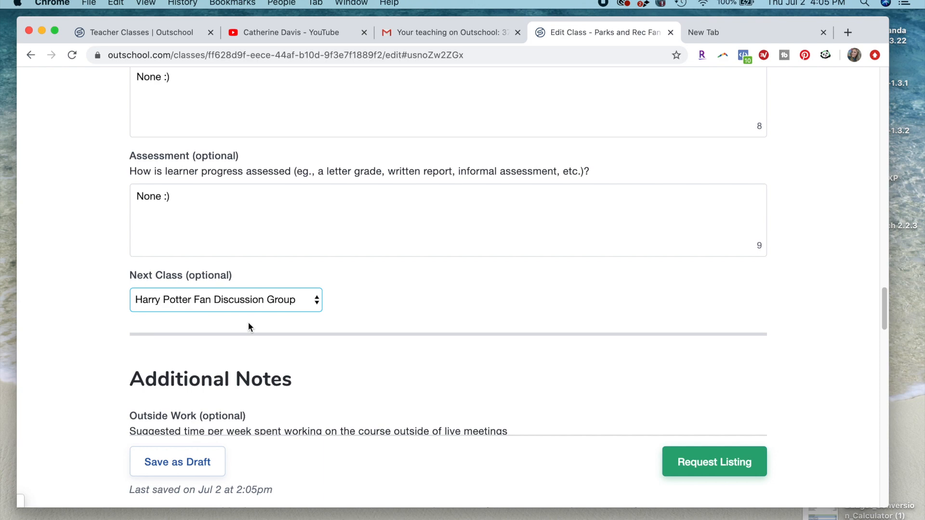
- Review the Outside Work, Parental Guidance and Sources fields in the Additional Notes section
{"action": "scroll", "coordinate": [249, 327], "scroll_direction": "down", "scroll_amount": 3}
{"action": "scroll", "coordinate": [249, 327], "scroll_direction": "down", "scroll_amount": 2}
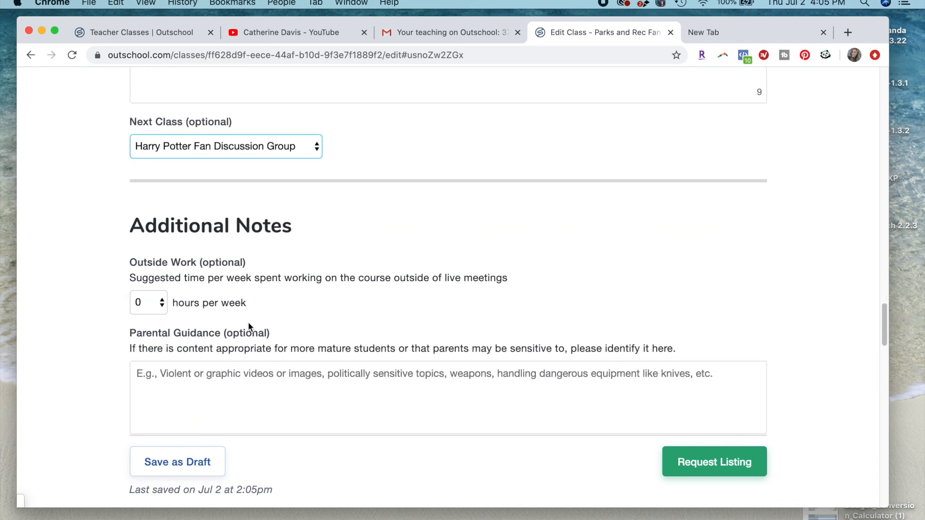
{"action": "scroll", "coordinate": [248, 327], "scroll_direction": "down", "scroll_amount": 1}
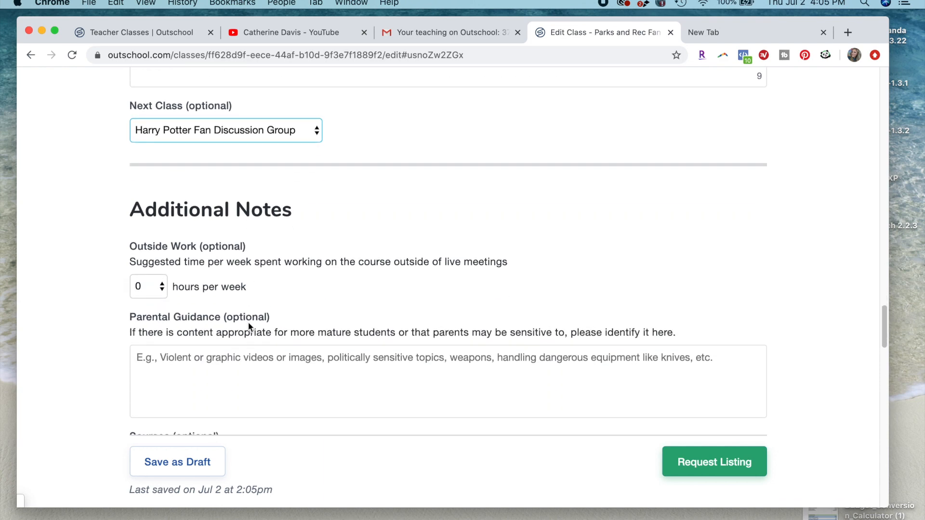
{"action": "scroll", "coordinate": [248, 326], "scroll_direction": "down", "scroll_amount": 3}
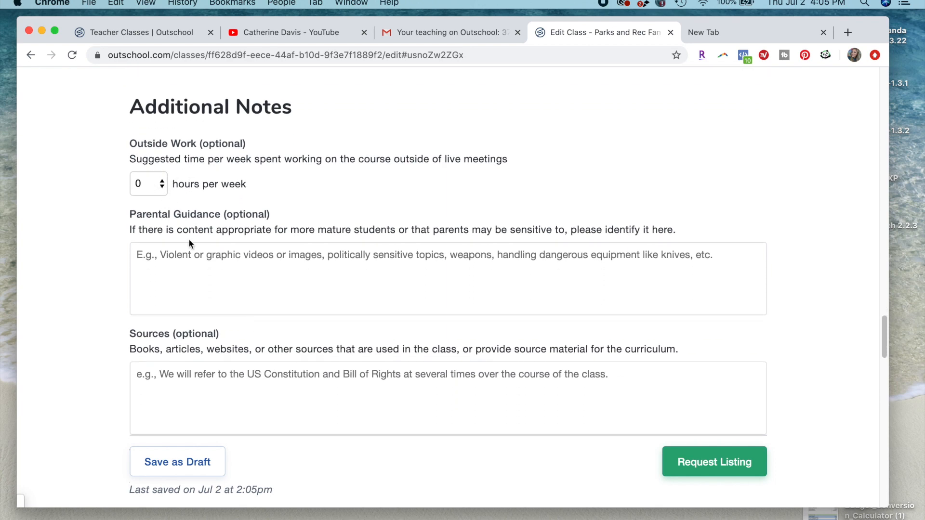
{"action": "left_click", "coordinate": [213, 260]}
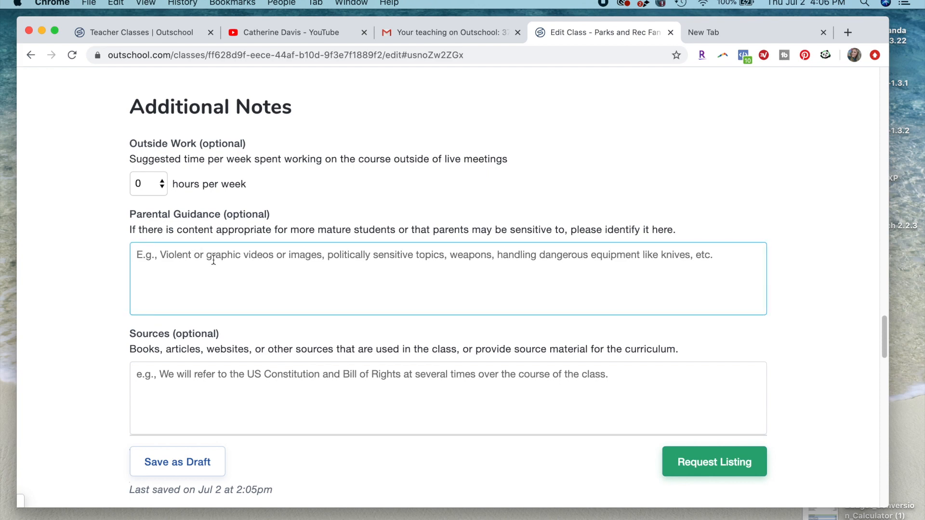
{"action": "scroll", "coordinate": [243, 212], "scroll_direction": "down", "scroll_amount": 1}
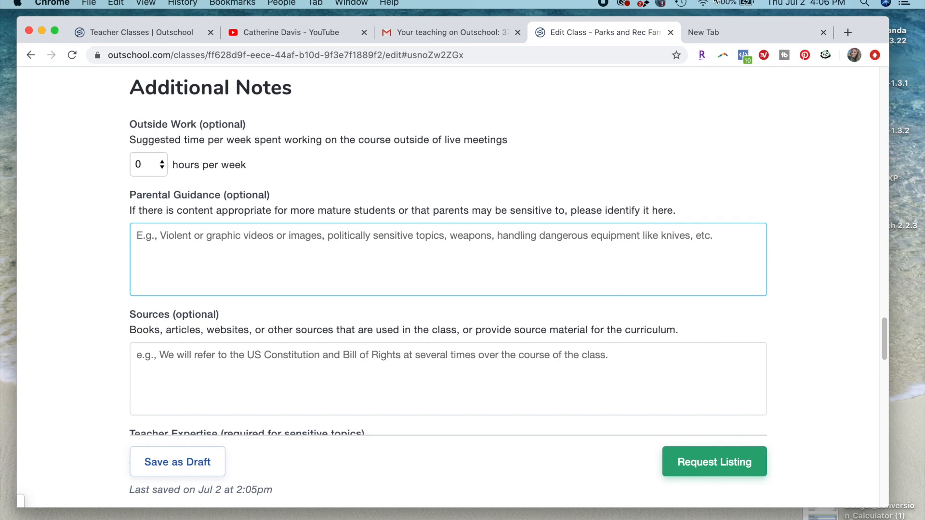
{"action": "type", "text": "Parer"}
{"action": "key", "text": "BackSpace"}
{"action": "key", "text": "BackSpace"}
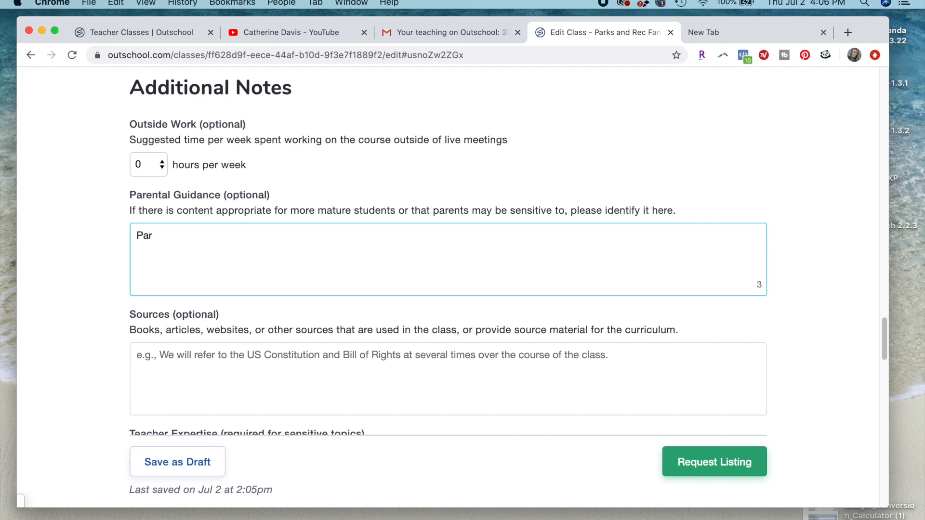
{"action": "key", "text": "BackSpace"}
{"action": "key", "text": "BackSpace"}
{"action": "key", "text": "BackSpace"}
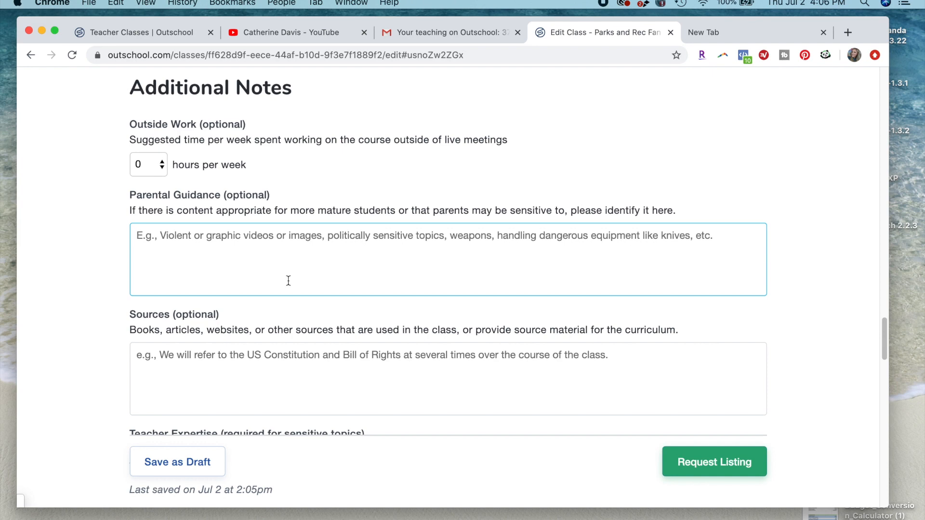
- Specify in the Materials section that the class uses no other apps, websites, or services
{"action": "scroll", "coordinate": [288, 277], "scroll_direction": "down", "scroll_amount": 5}
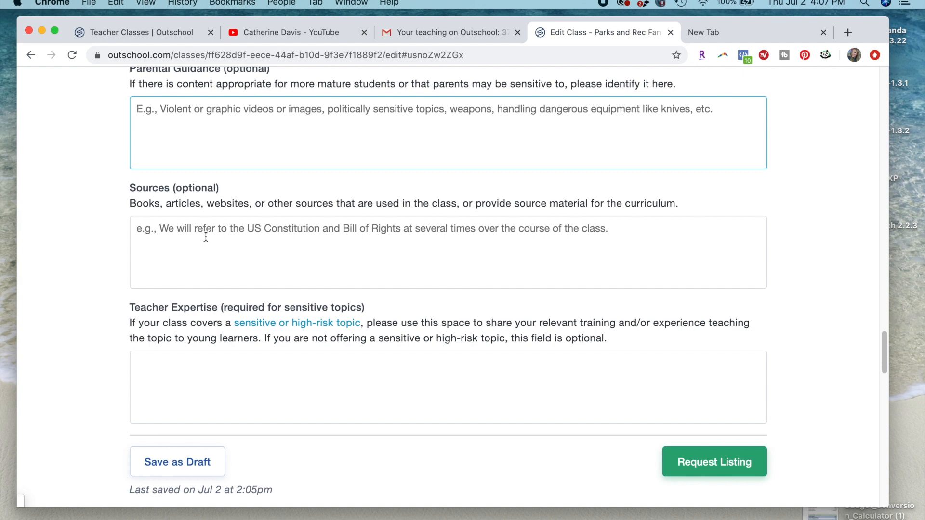
{"action": "scroll", "coordinate": [206, 237], "scroll_direction": "down", "scroll_amount": 1}
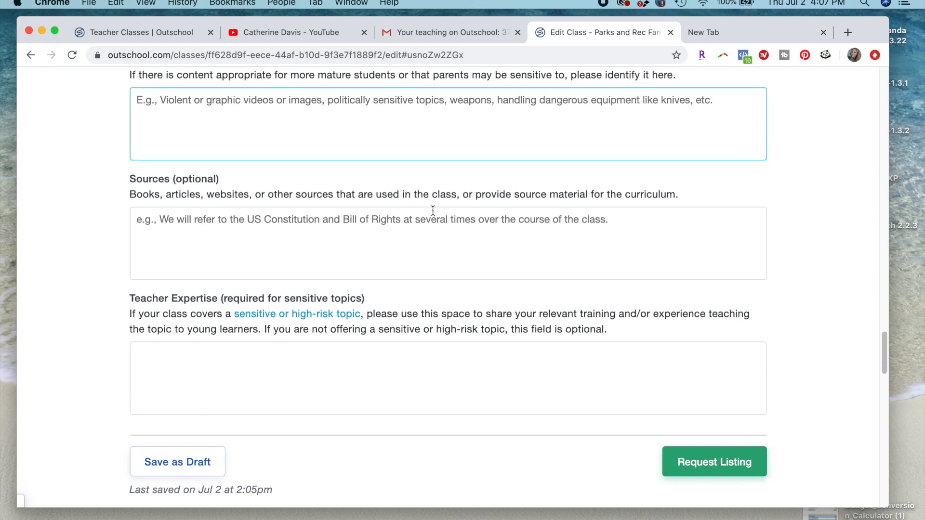
{"action": "scroll", "coordinate": [433, 210], "scroll_direction": "down", "scroll_amount": 5}
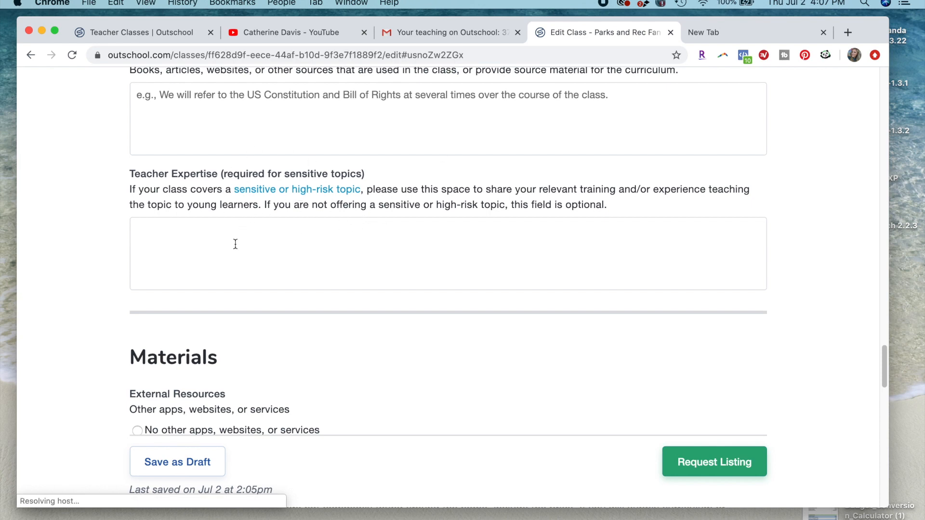
{"action": "scroll", "coordinate": [235, 244], "scroll_direction": "down", "scroll_amount": 5}
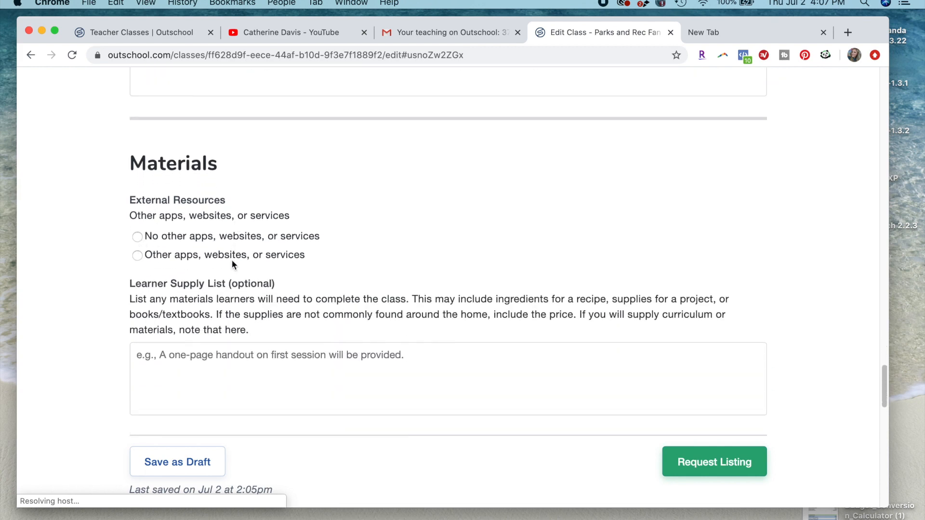
{"action": "left_click", "coordinate": [230, 234]}
- Examine the Learner Supply List and the default Welcome Post, including the option to attach a file to the post
{"action": "scroll", "coordinate": [329, 241], "scroll_direction": "down", "scroll_amount": 3}
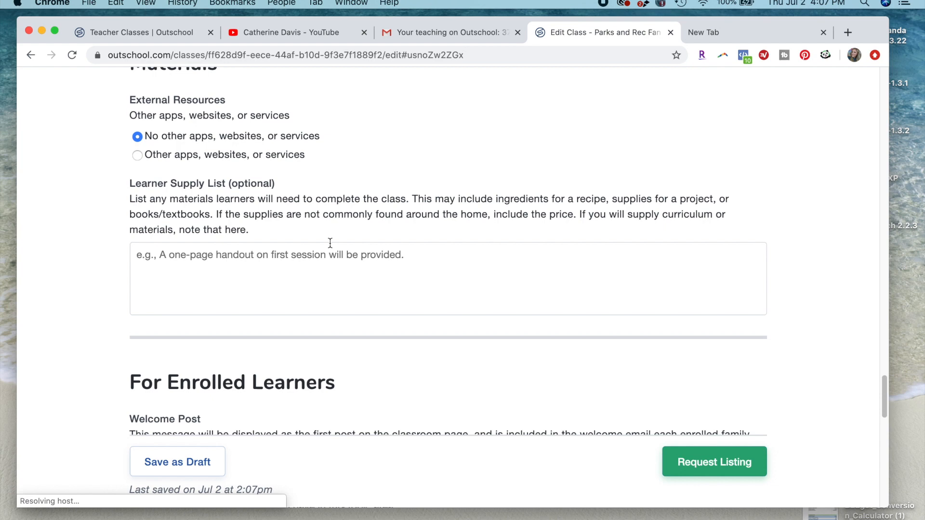
{"action": "scroll", "coordinate": [331, 243], "scroll_direction": "down", "scroll_amount": 2}
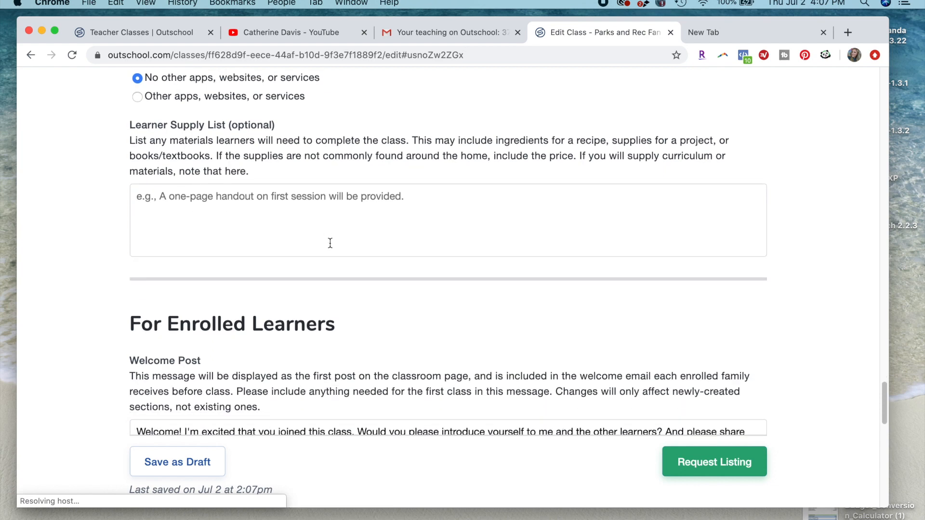
{"action": "scroll", "coordinate": [330, 243], "scroll_direction": "down", "scroll_amount": 2}
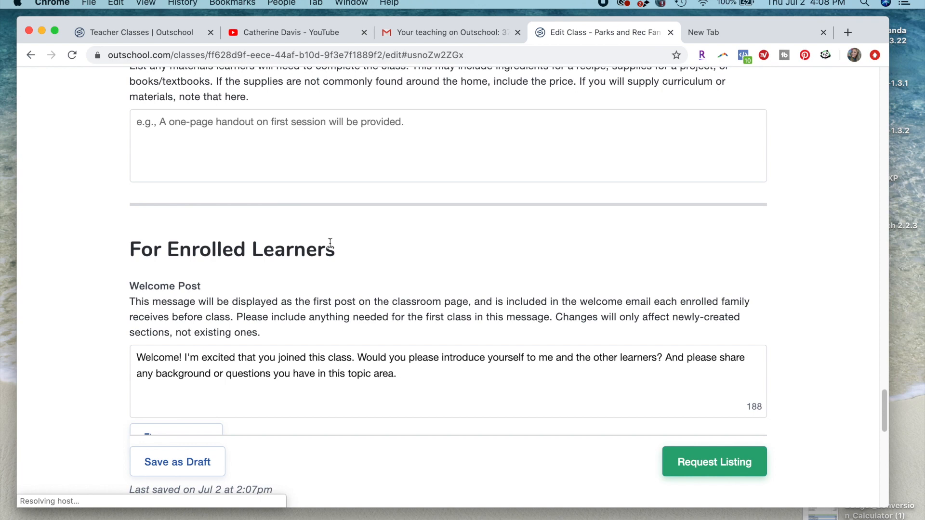
{"action": "scroll", "coordinate": [330, 242], "scroll_direction": "down", "scroll_amount": 3}
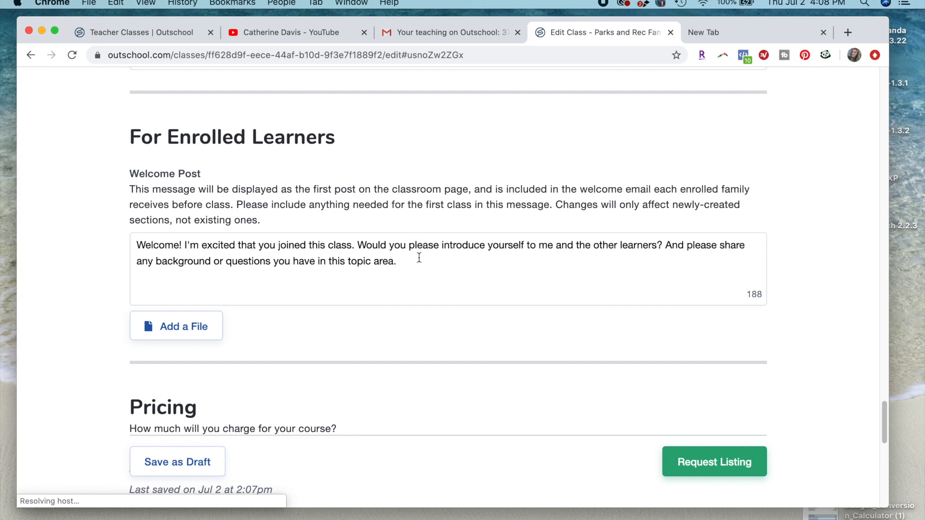
{"action": "left_click", "coordinate": [420, 259]}
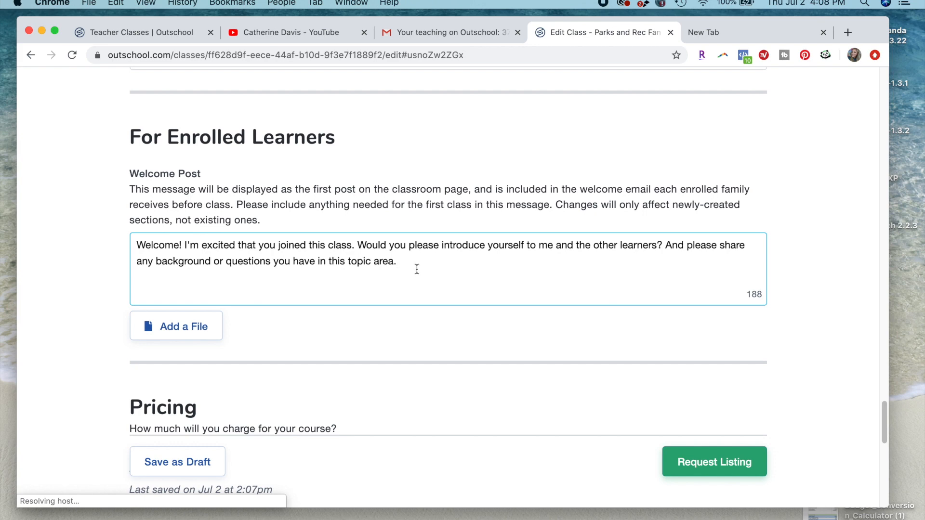
{"action": "scroll", "coordinate": [418, 284], "scroll_direction": "down", "scroll_amount": 1}
{"action": "scroll", "coordinate": [418, 284], "scroll_direction": "down", "scroll_amount": 1}
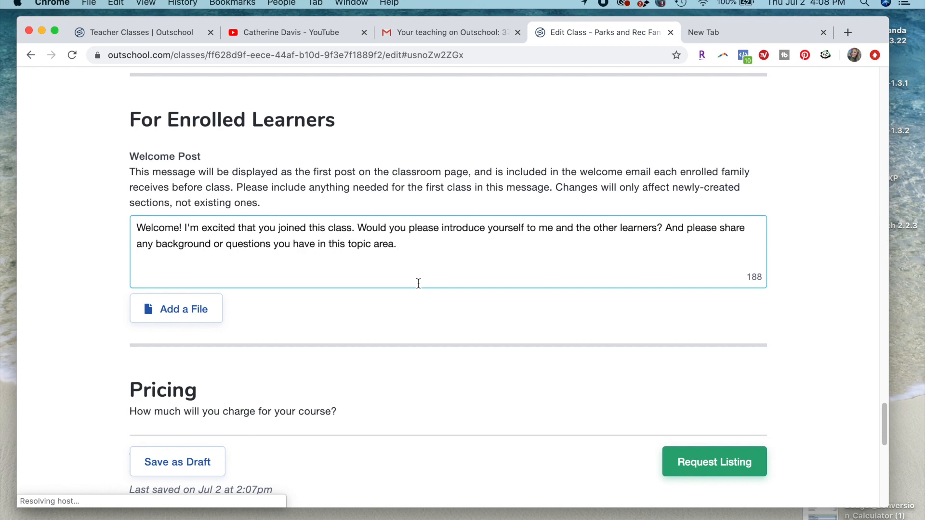
{"action": "scroll", "coordinate": [418, 284], "scroll_direction": "down", "scroll_amount": 5}
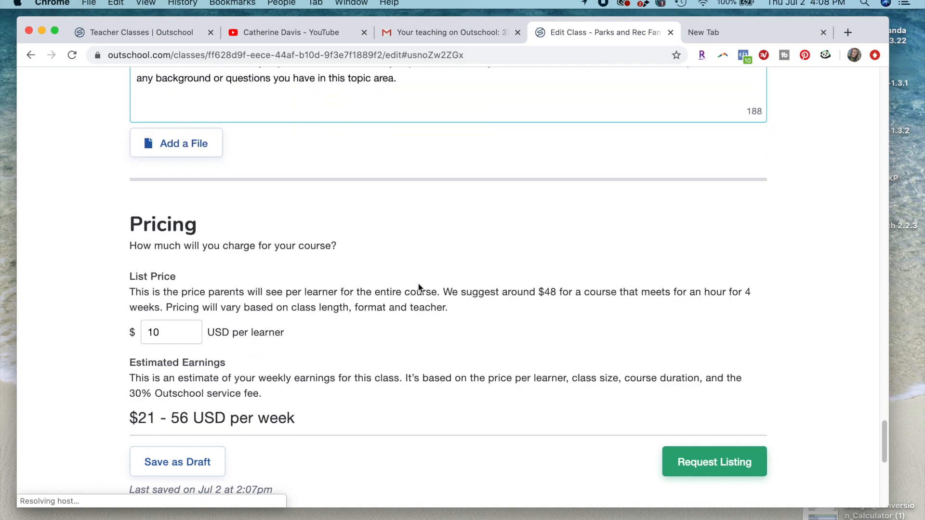
{"action": "scroll", "coordinate": [418, 287], "scroll_direction": "up", "scroll_amount": 4}
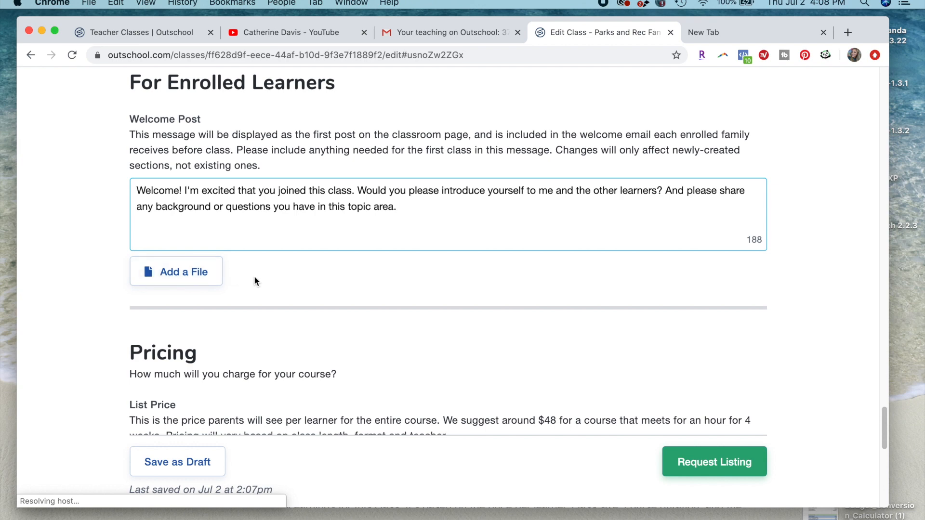
{"action": "left_click", "coordinate": [197, 274]}
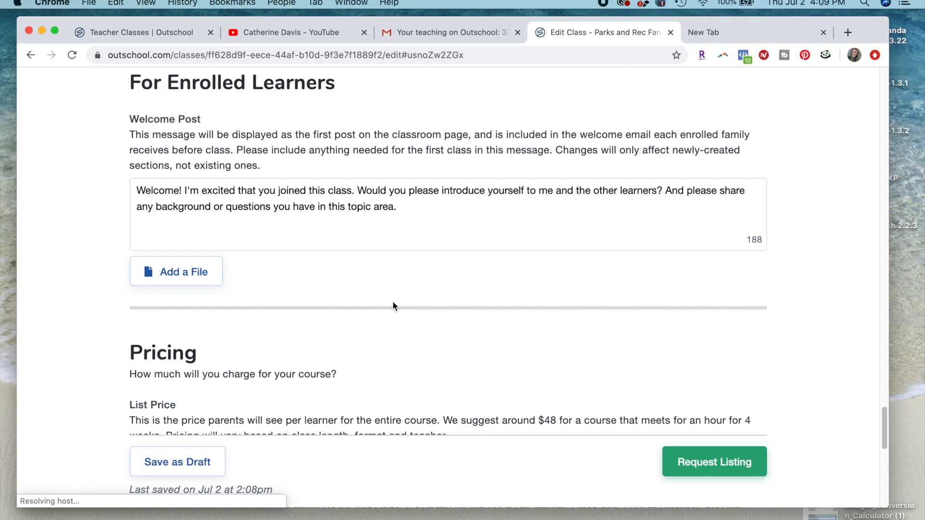
{"action": "scroll", "coordinate": [392, 304], "scroll_direction": "down", "scroll_amount": 3}
{"action": "scroll", "coordinate": [394, 307], "scroll_direction": "up", "scroll_amount": 3}
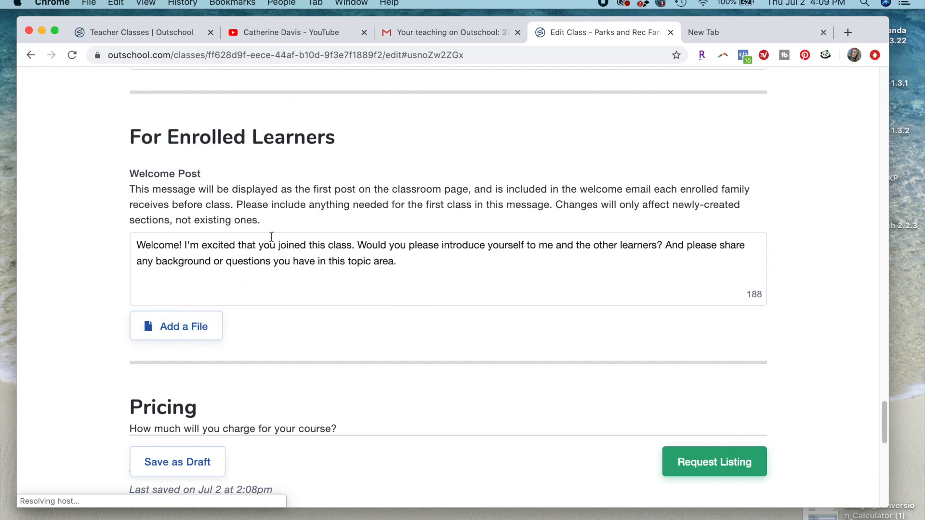
- Set the list price to 25 USD per learner to check the estimated weekly earnings
{"action": "scroll", "coordinate": [285, 278], "scroll_direction": "down", "scroll_amount": 4}
{"action": "scroll", "coordinate": [288, 278], "scroll_direction": "down", "scroll_amount": 3}
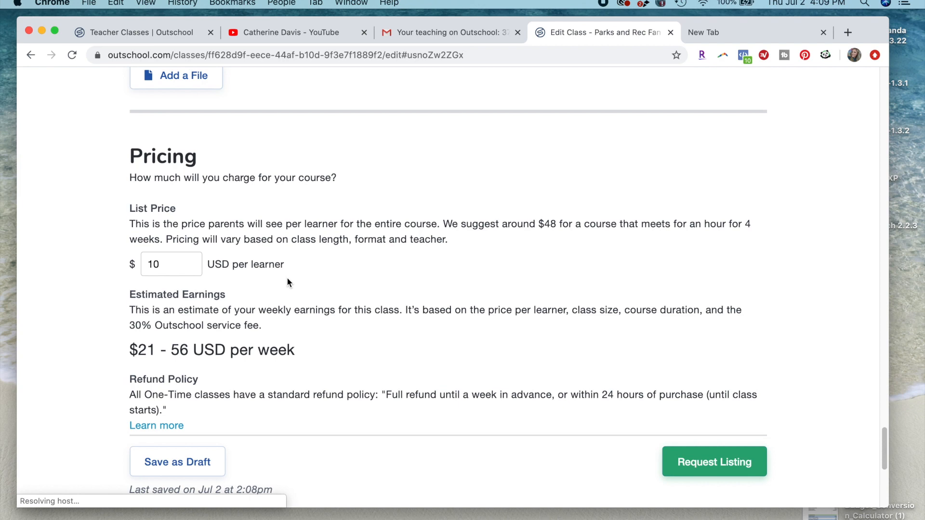
{"action": "left_click", "coordinate": [177, 265]}
{"action": "left_click_drag", "start_coordinate": [177, 265], "coordinate": [140, 266]}
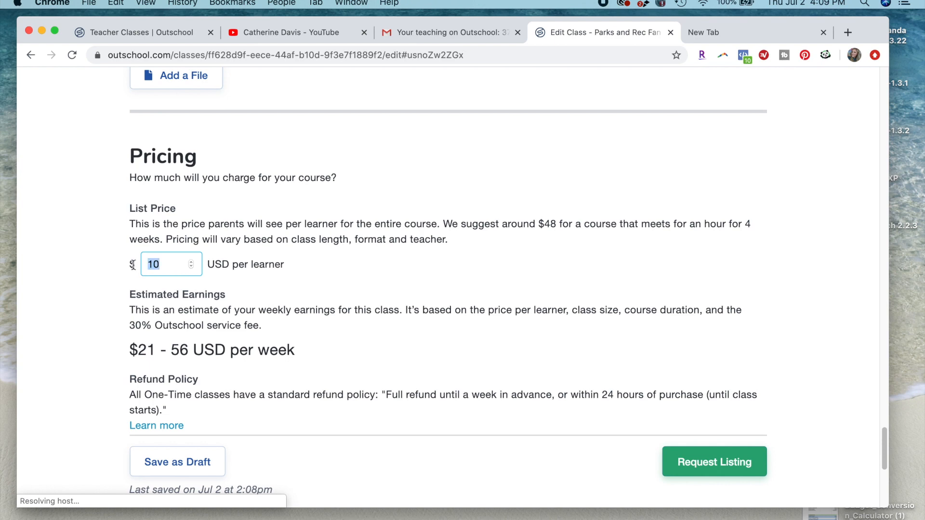
{"action": "type", "text": "25"}
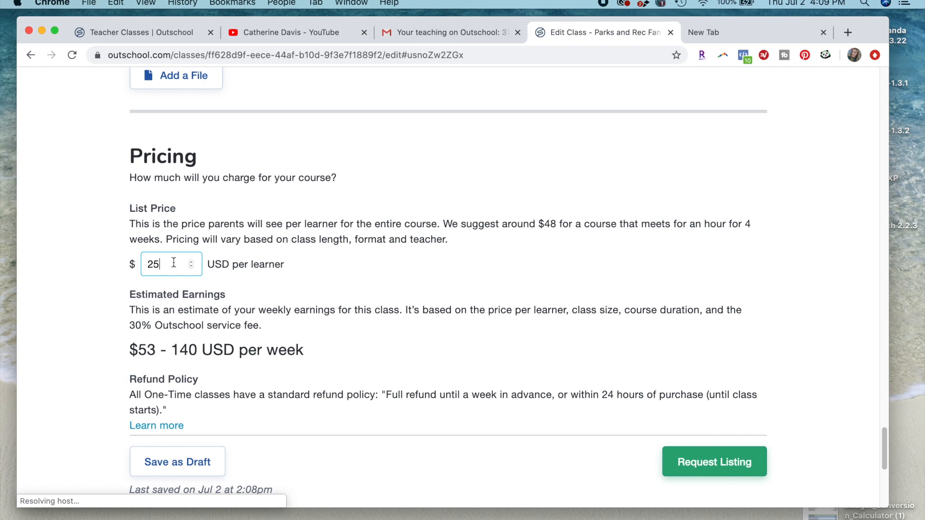
- Try a list price of 10 USD per learner, and settle on 15 USD per learner
{"action": "key", "text": "BackSpace"}
{"action": "key", "text": "BackSpace"}
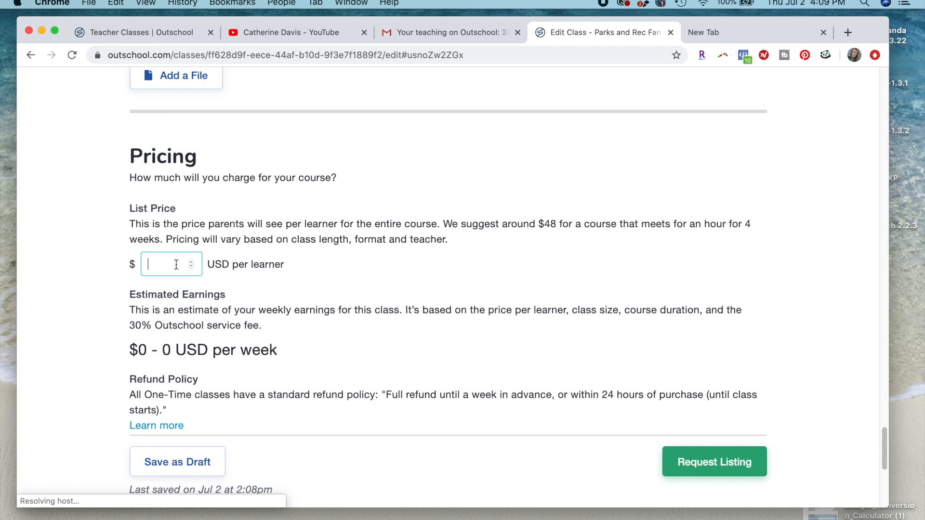
{"action": "type", "text": "10"}
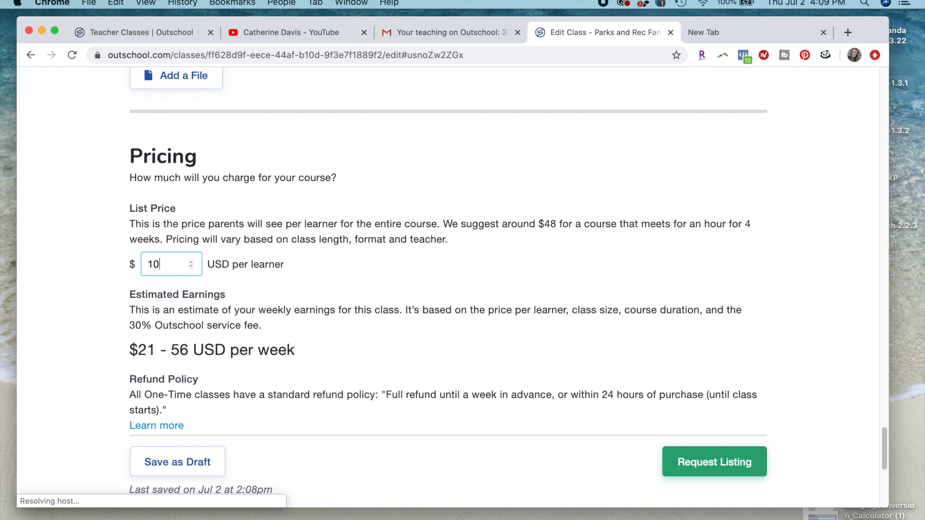
{"action": "key", "text": "BackSpace"}
{"action": "type", "text": "5"}
{"action": "key", "text": "BackSpace"}
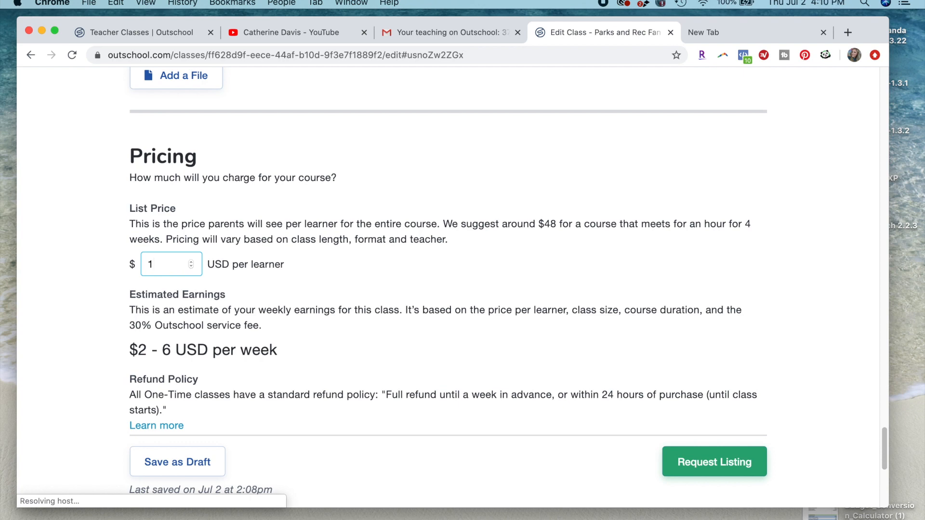
{"action": "type", "text": "5"}
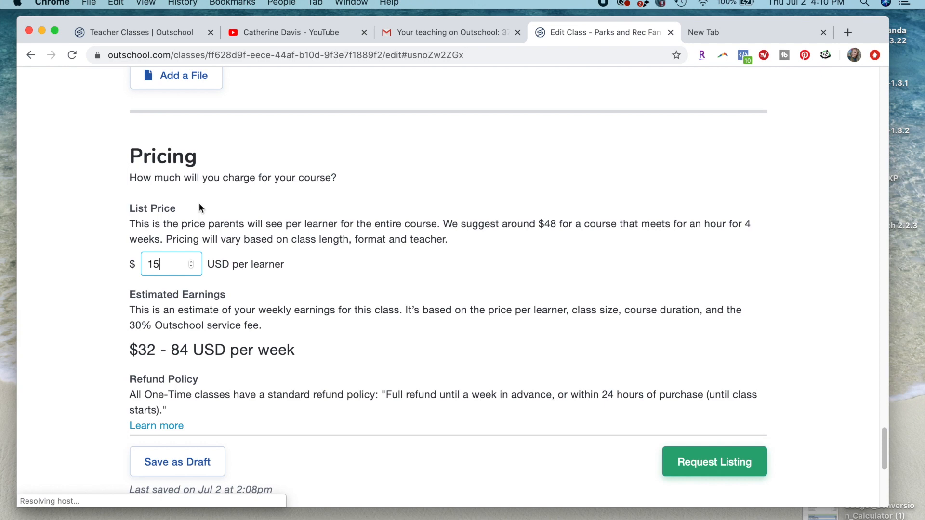
- Examine the estimated weekly earnings, the Outschool service fee and the refund policy for one-time classes
{"action": "scroll", "coordinate": [247, 307], "scroll_direction": "down", "scroll_amount": 1}
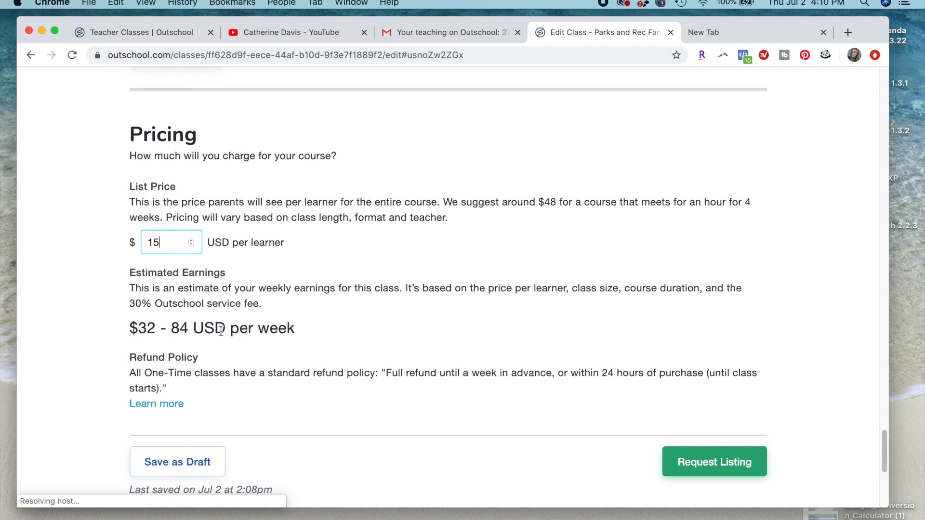
{"action": "left_click_drag", "start_coordinate": [313, 327], "coordinate": [132, 323]}
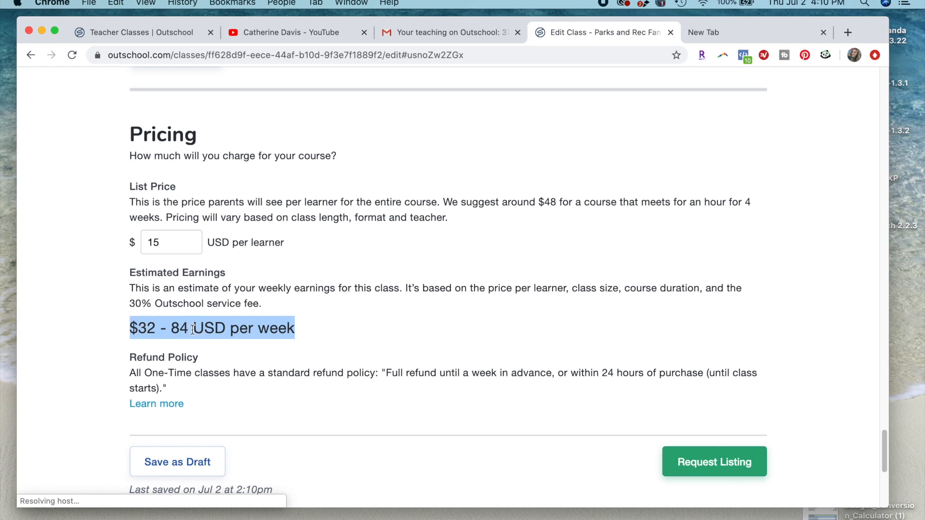
{"action": "left_click", "coordinate": [332, 320]}
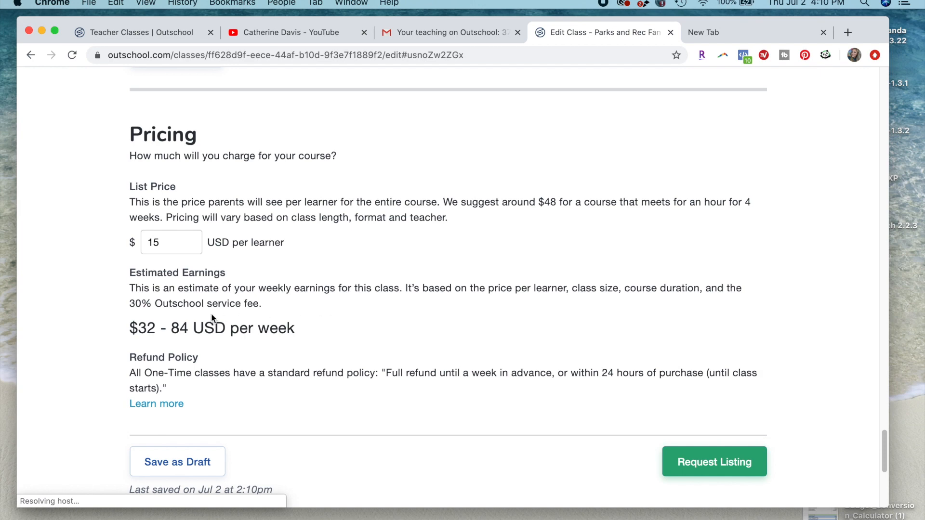
{"action": "left_click_drag", "start_coordinate": [155, 316], "coordinate": [129, 312]}
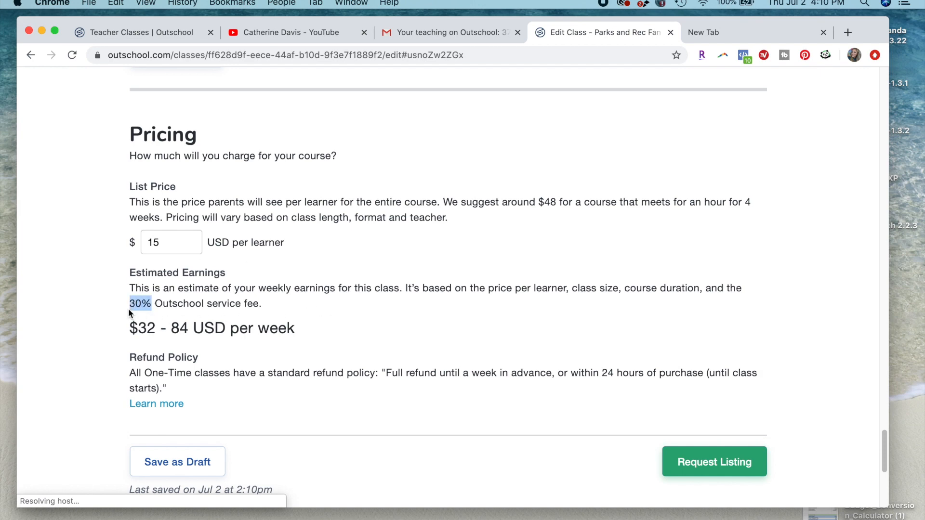
{"action": "left_click", "coordinate": [237, 331]}
{"action": "scroll", "coordinate": [238, 333], "scroll_direction": "down", "scroll_amount": 3}
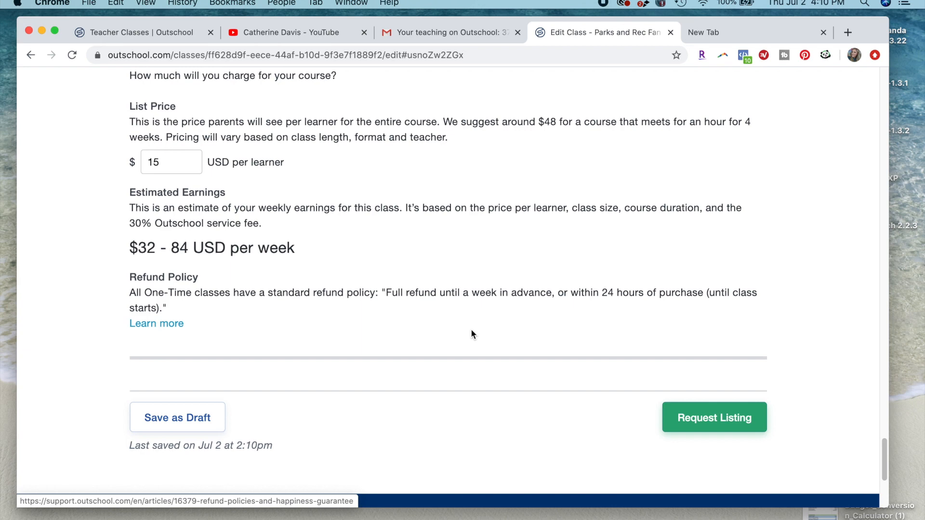
{"action": "left_click", "coordinate": [140, 328]}
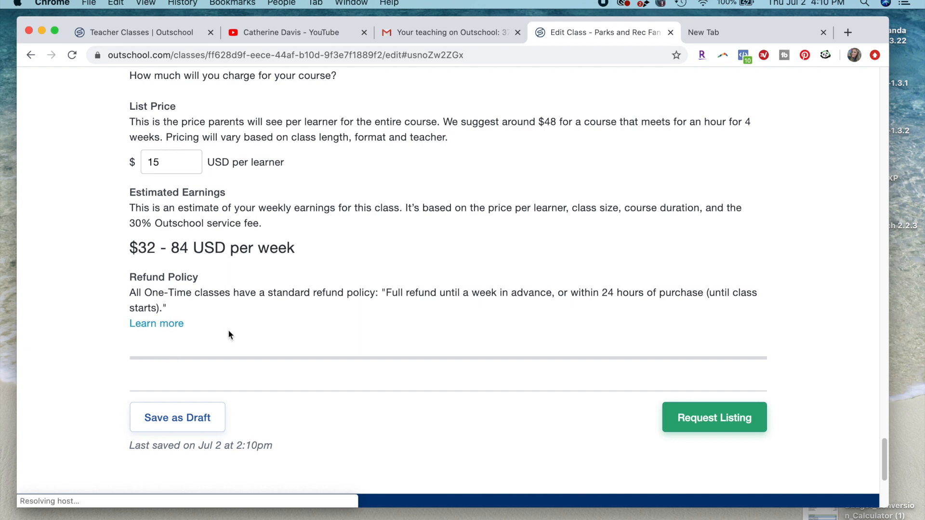